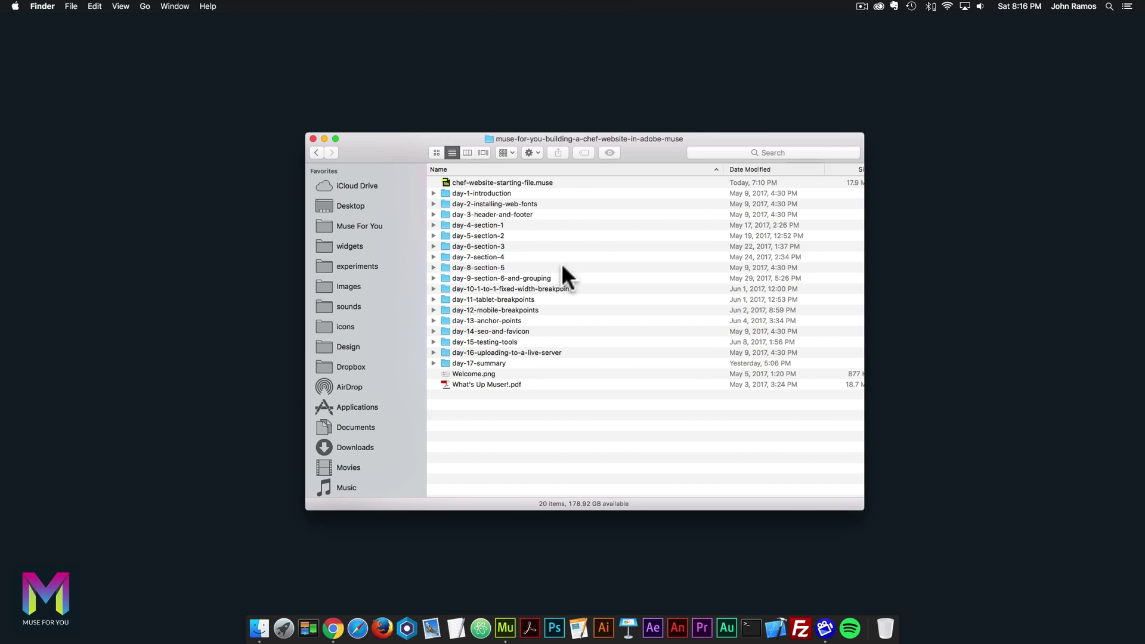
Step: Open the day-10-1-to-1-fixed-width-breakpoint folder and view the overview image day-10-1-to-1-breakpoint.png, closing it when read
click(488, 290)
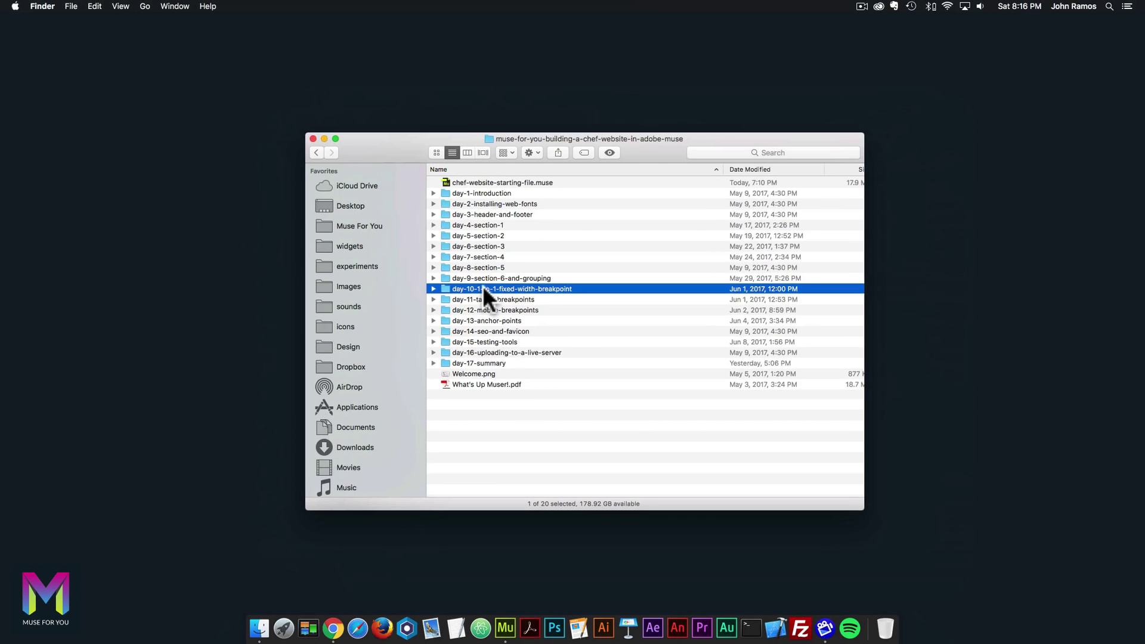
double_click(477, 289)
click(467, 182)
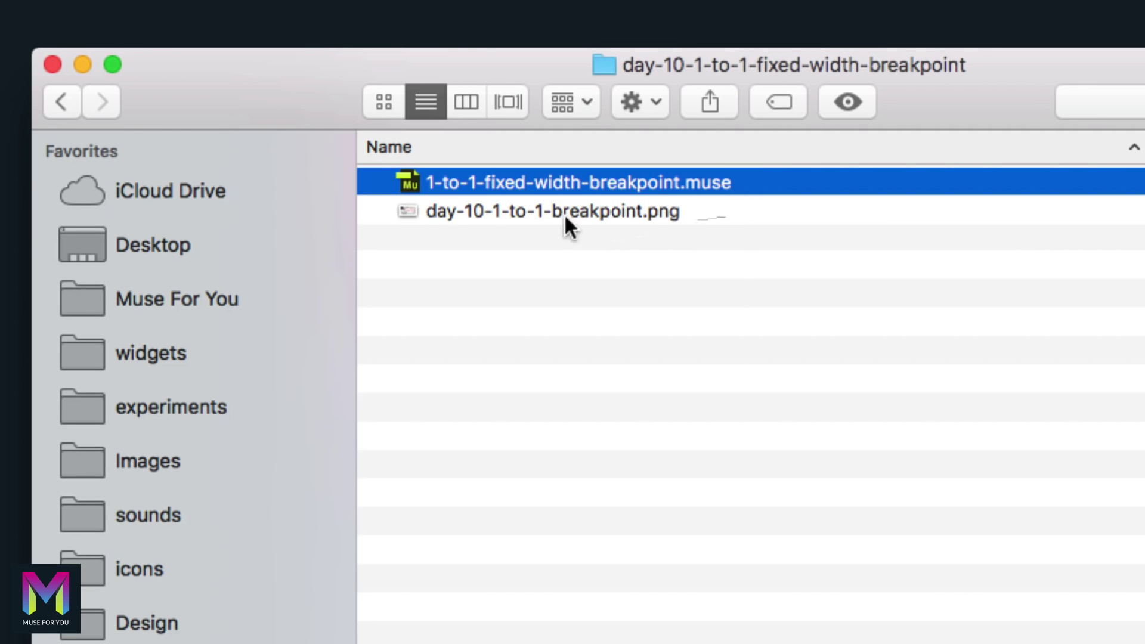
click(467, 213)
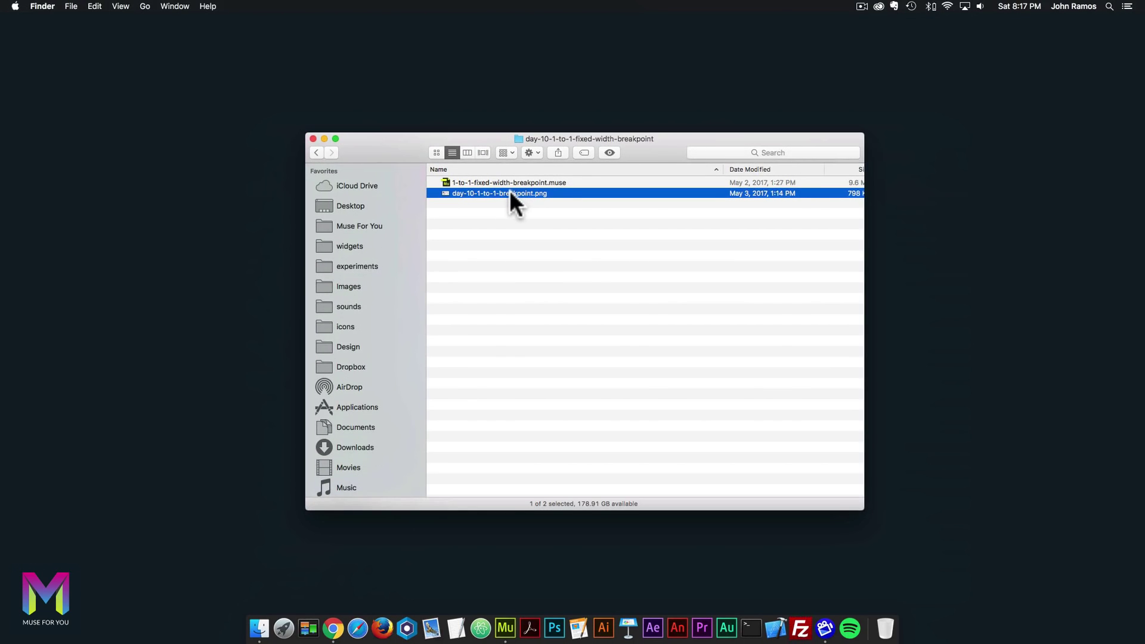
double_click(510, 190)
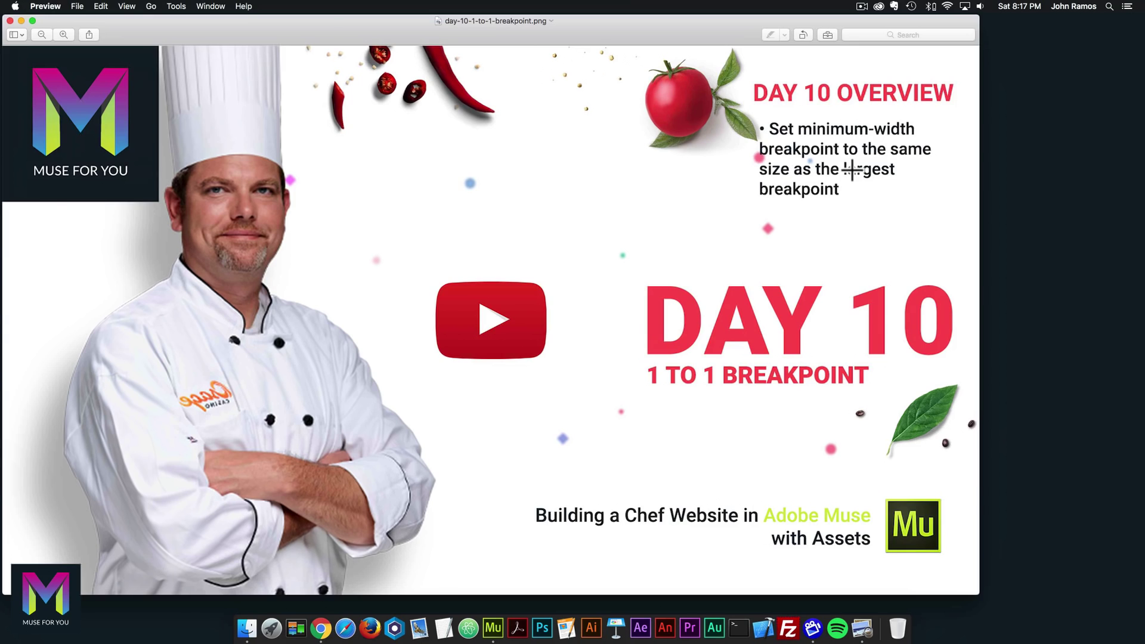
click(10, 20)
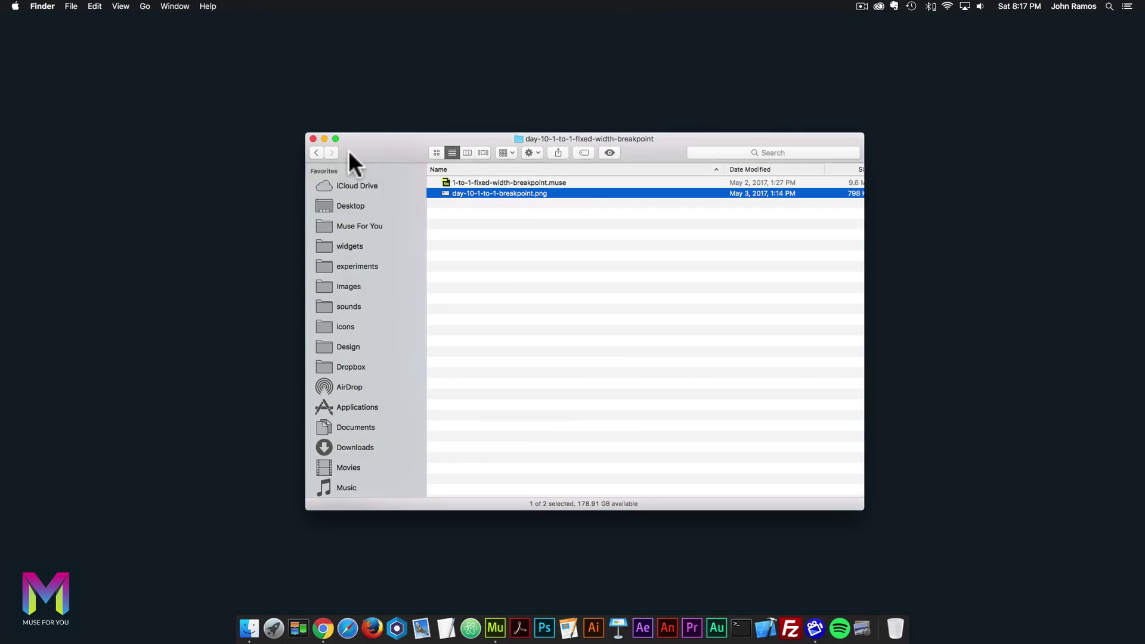
Step: Return to the course folder, open chef-website-starting-file.muse in Adobe Muse, and open its Home page for design at 50% zoom
click(317, 152)
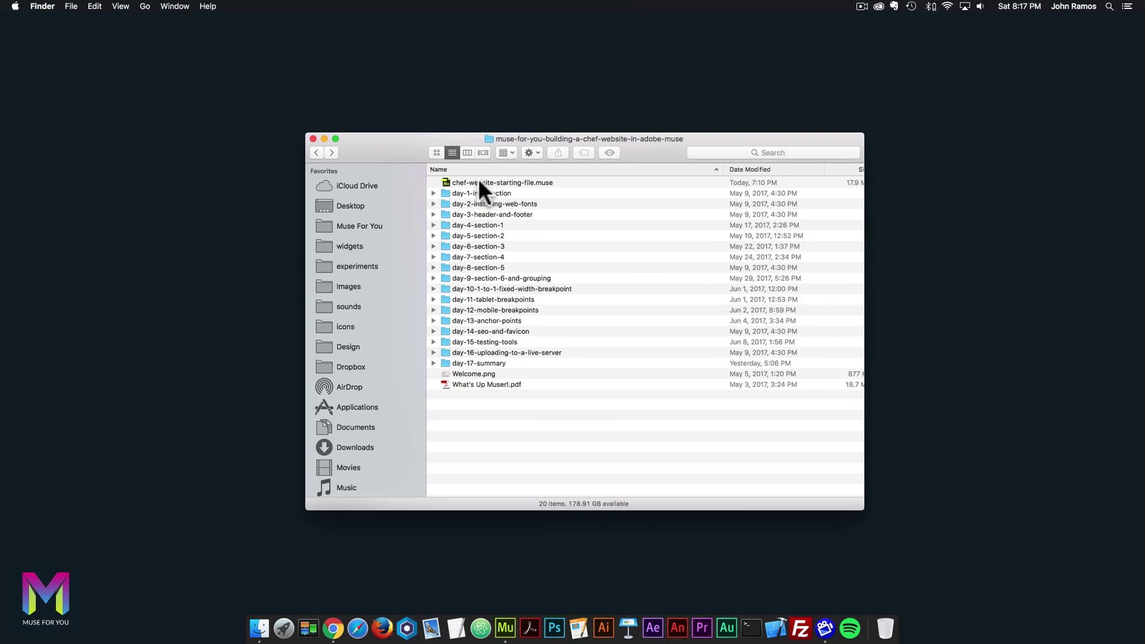
click(478, 181)
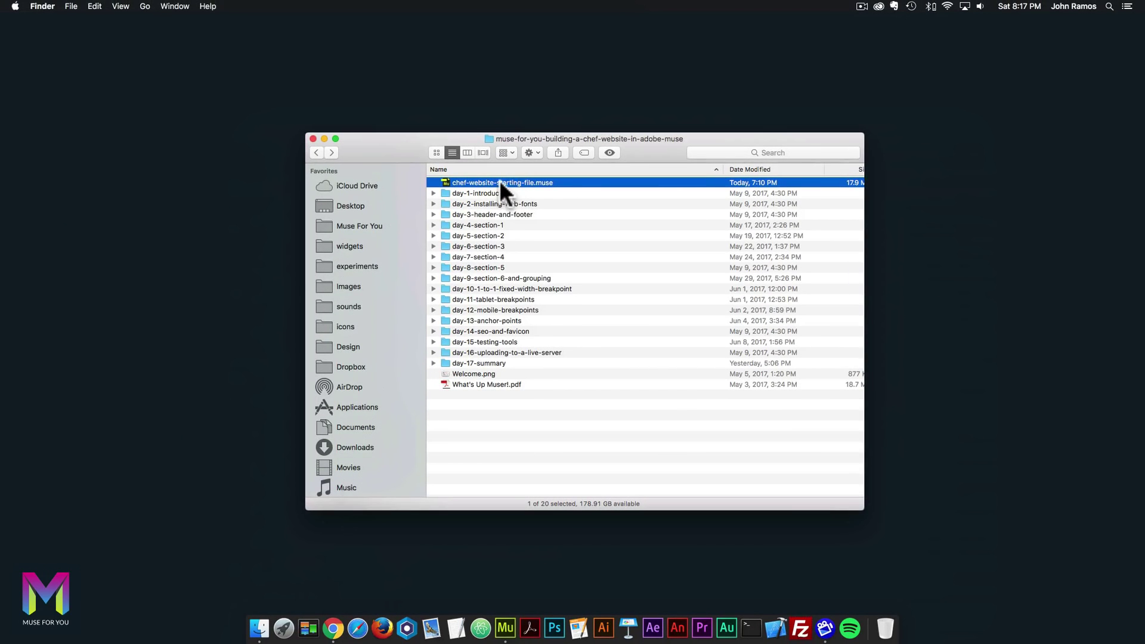
double_click(499, 182)
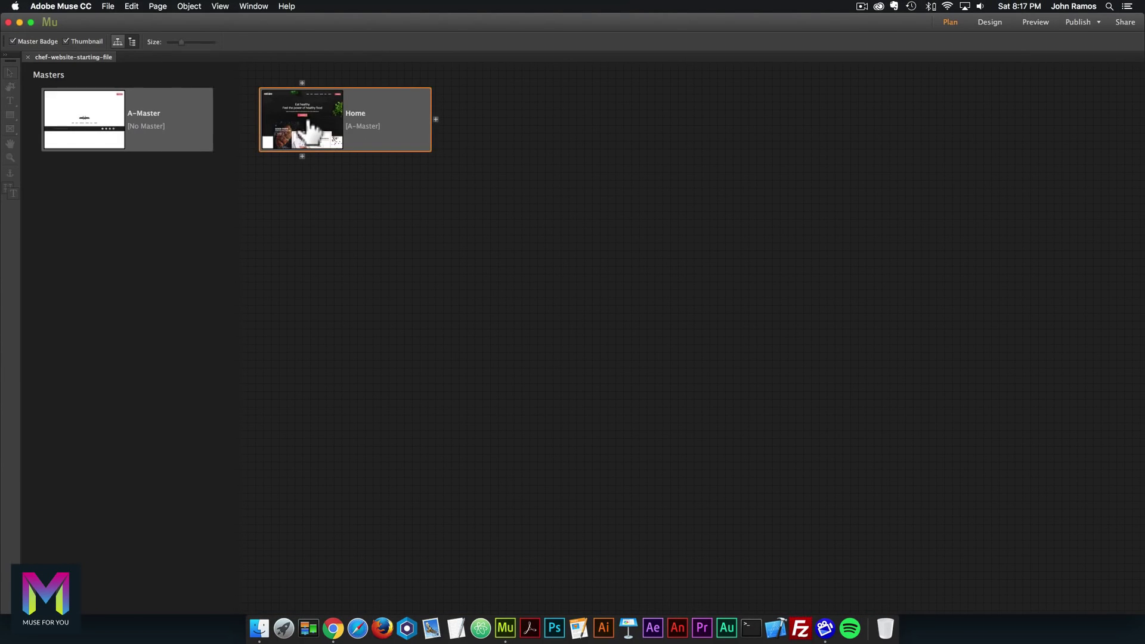
double_click(308, 121)
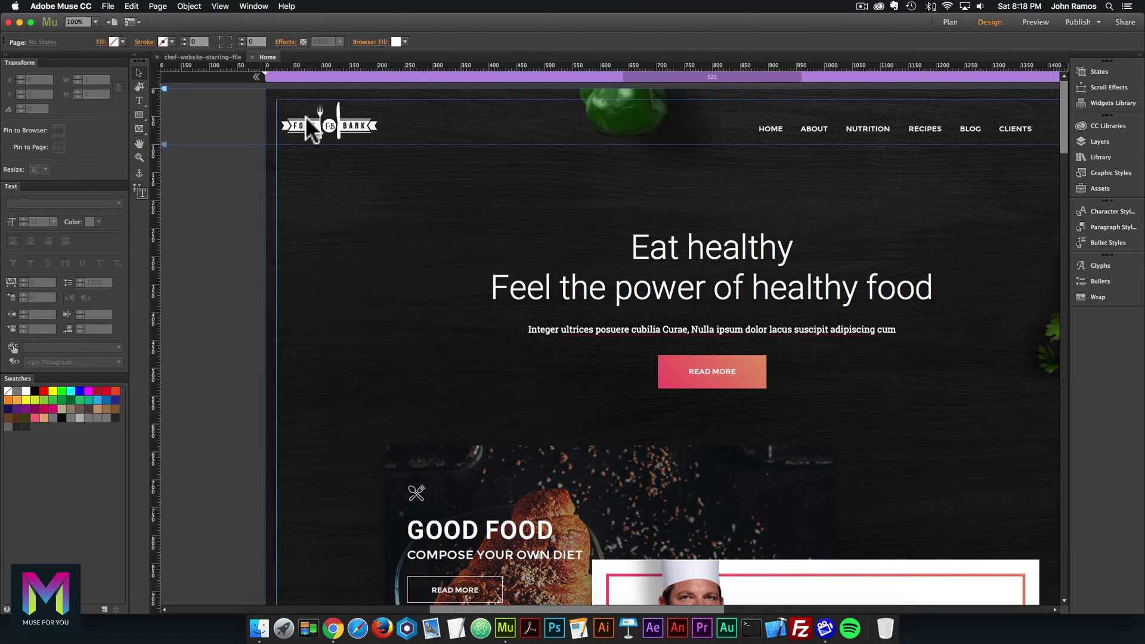
key(super+minus)
key(super+minus)
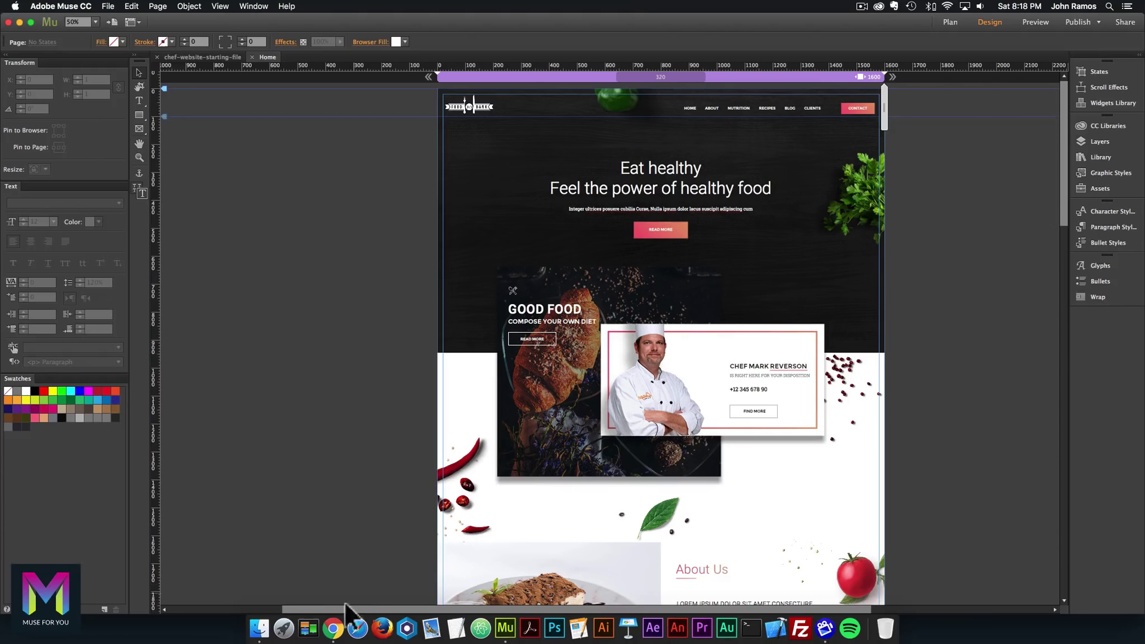
Step: Switch to Chrome, load museforyoushop.com/chef-website-1-to-1 and look over the top of the page
click(340, 625)
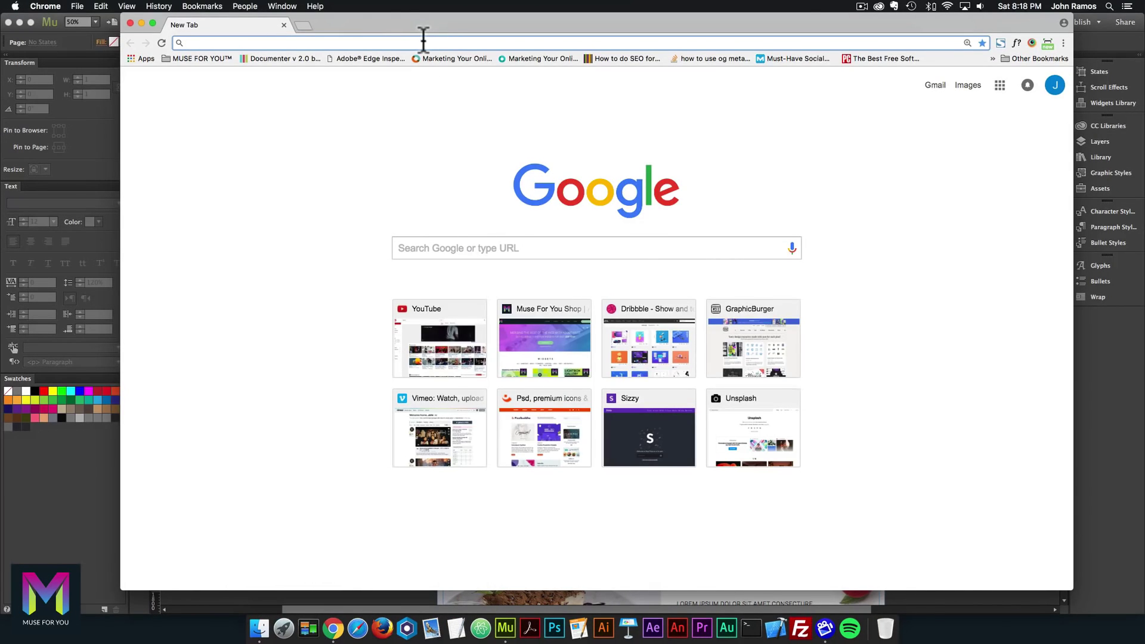
text(museforyoushop.)
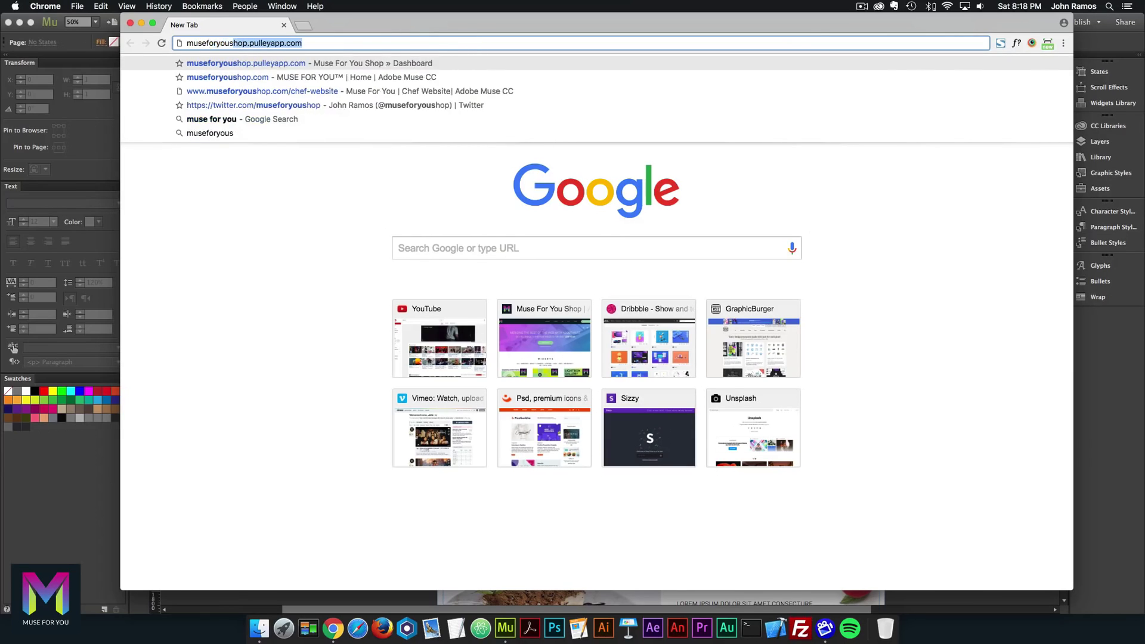
text(com/cheef-)
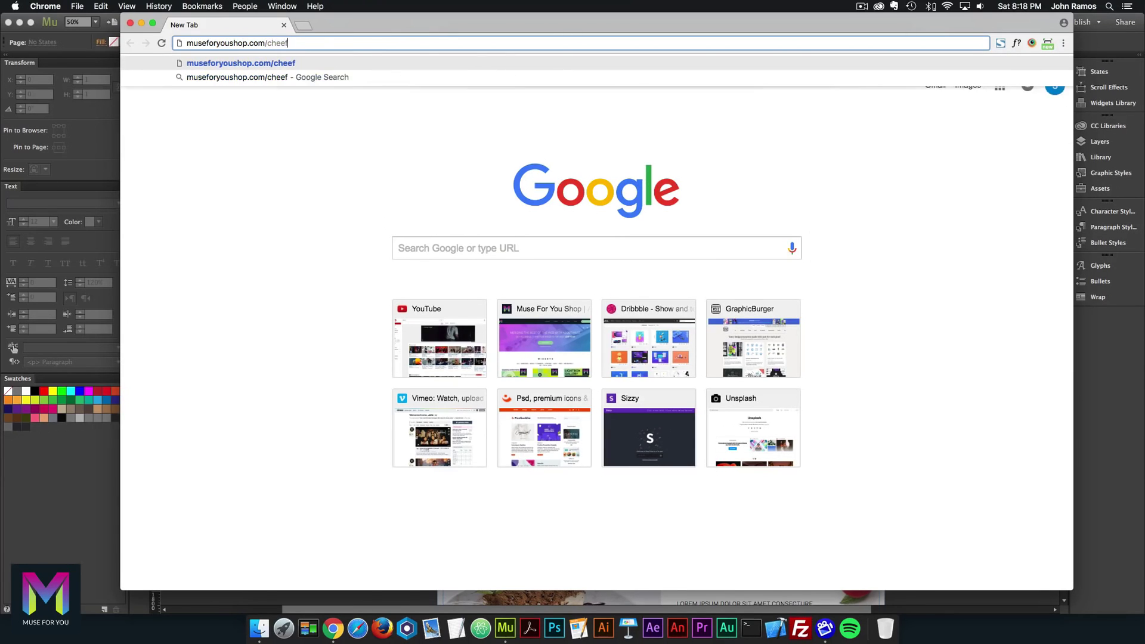
key(BackSpace)
key(BackSpace)
key(BackSpace)
text(f-website)
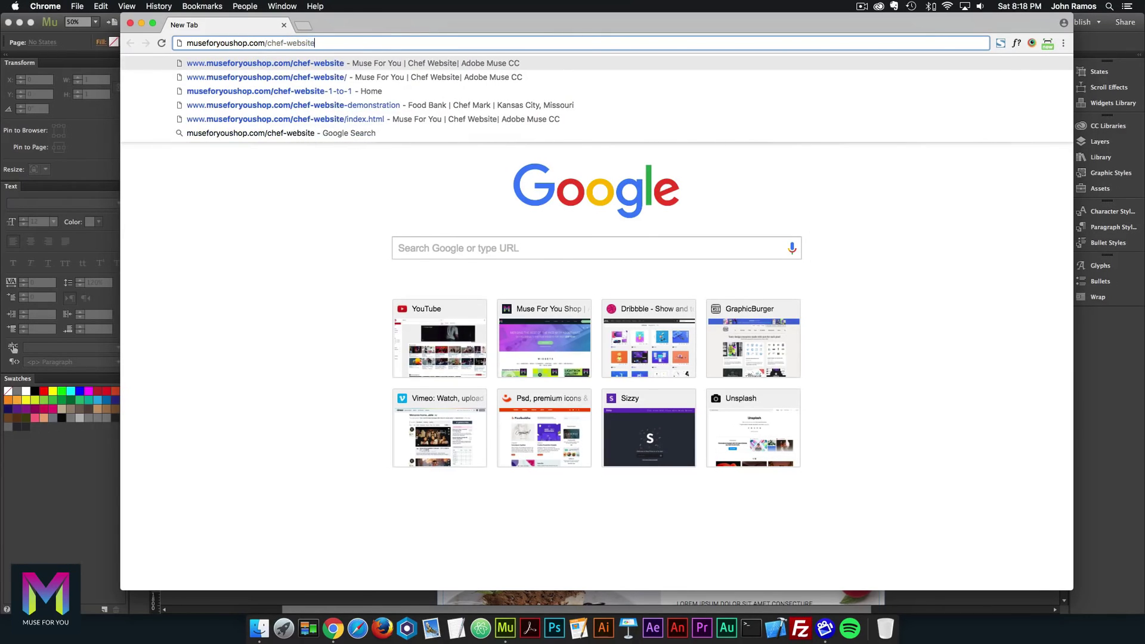
text(-1-to-1)
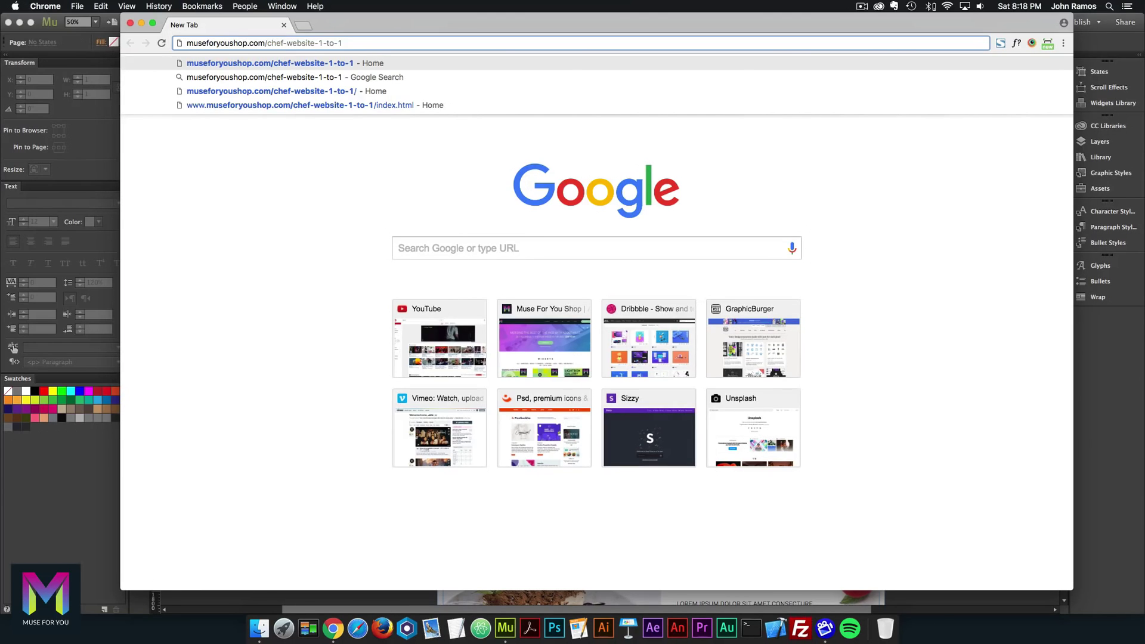
key(Return)
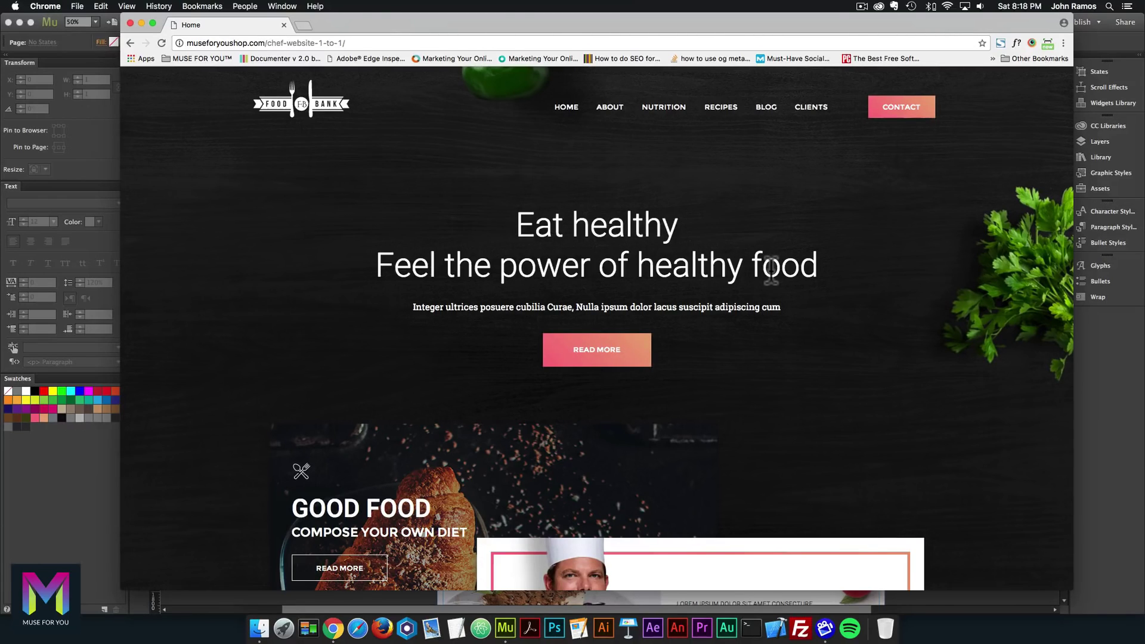
scroll(709, 310, down, 2)
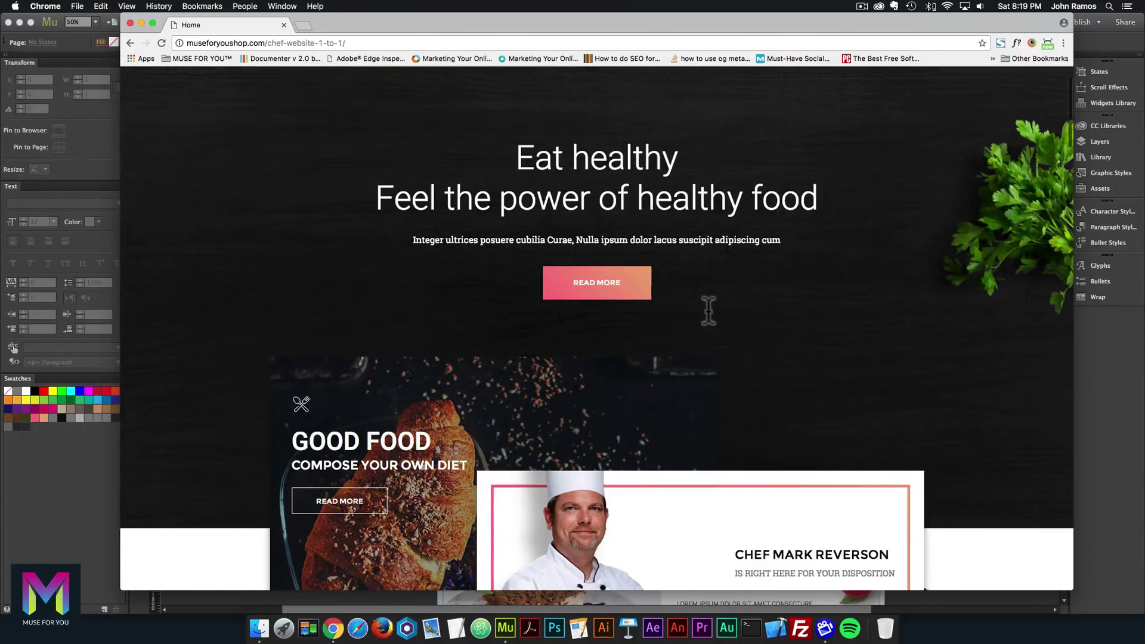
scroll(692, 358, up, 3)
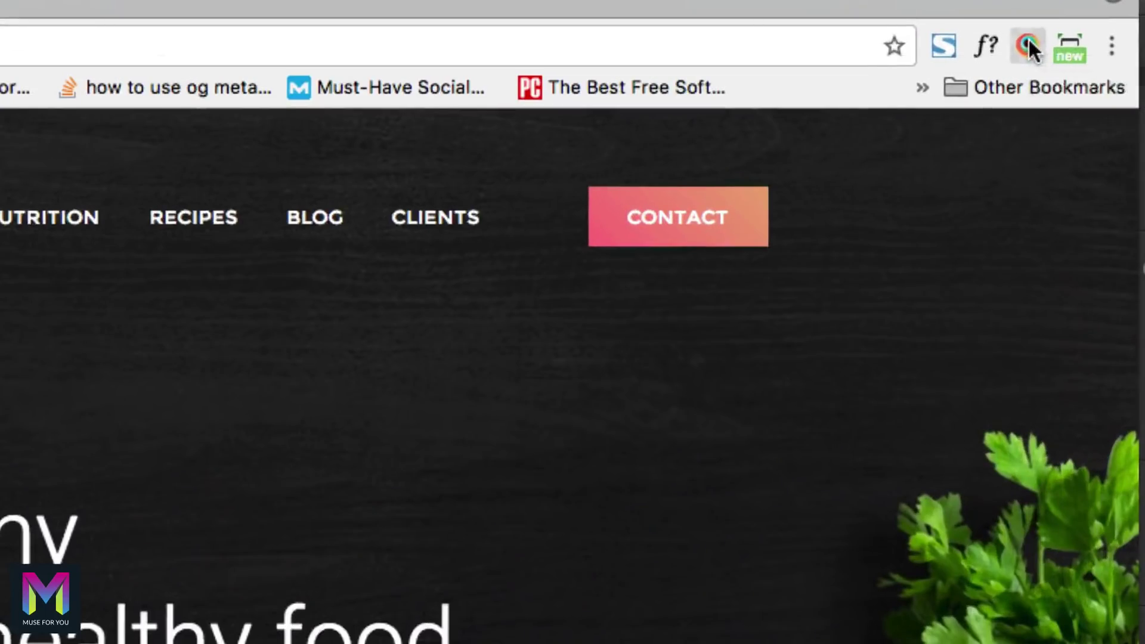
Step: Launch a BrowserStack test of the page on iPhone 6S Plus and check its layout down to the footer
click(1033, 40)
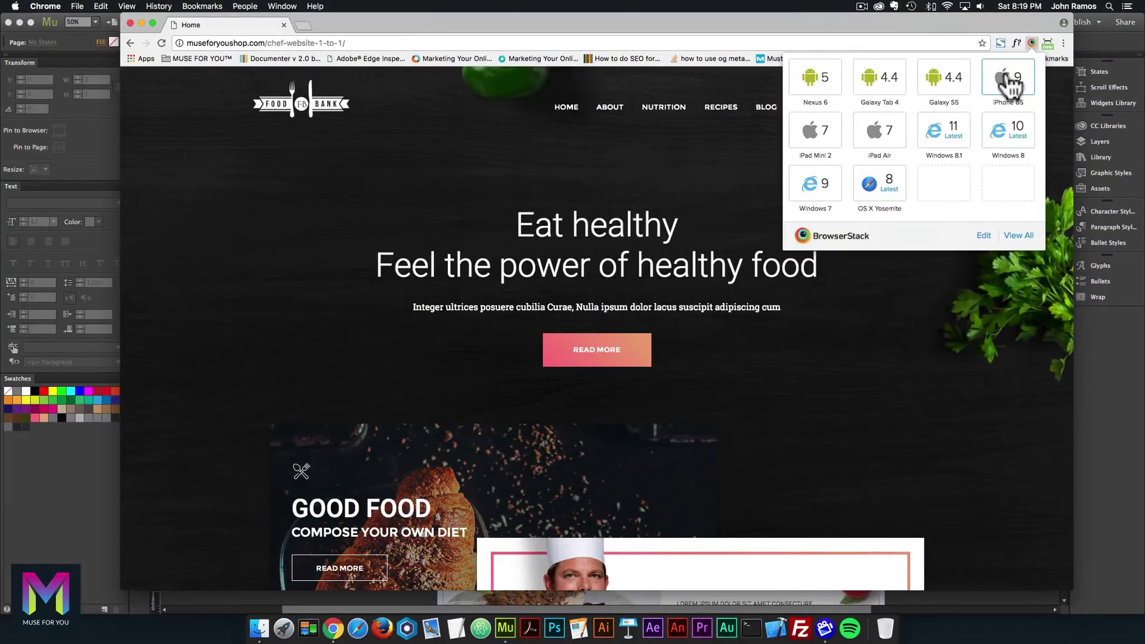
click(962, 142)
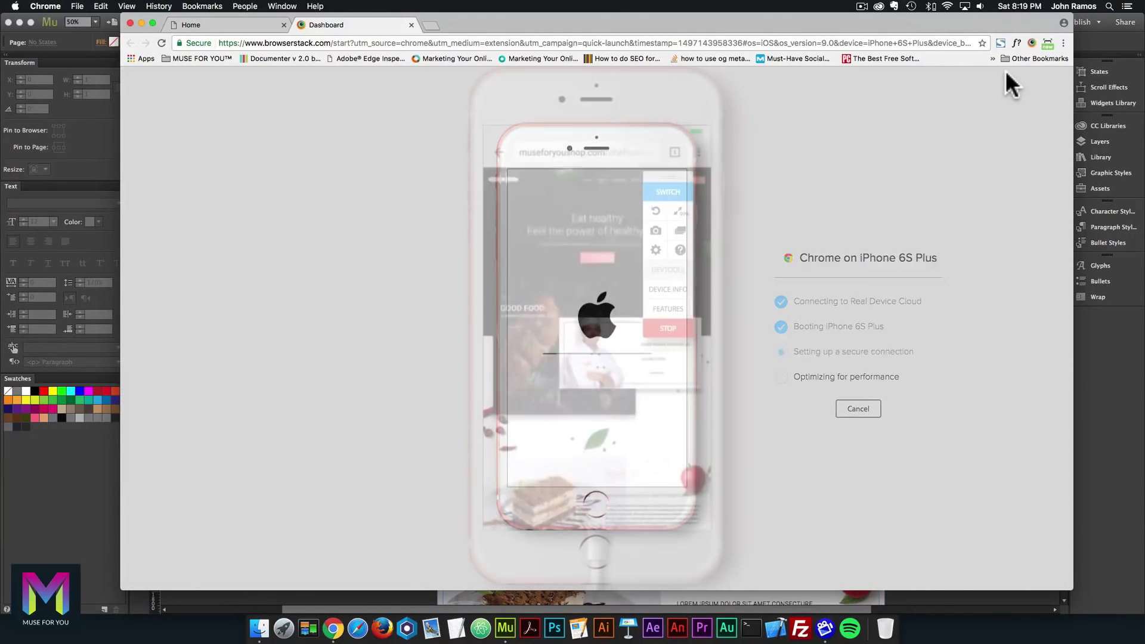
drag(662, 176, 847, 160)
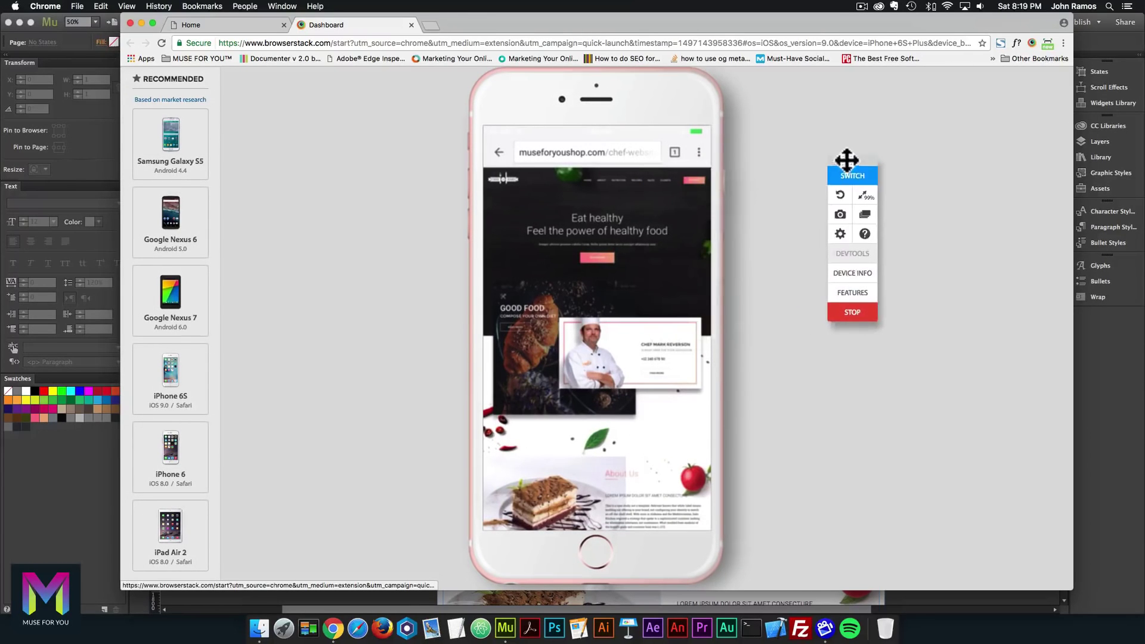
scroll(636, 383, down, 3)
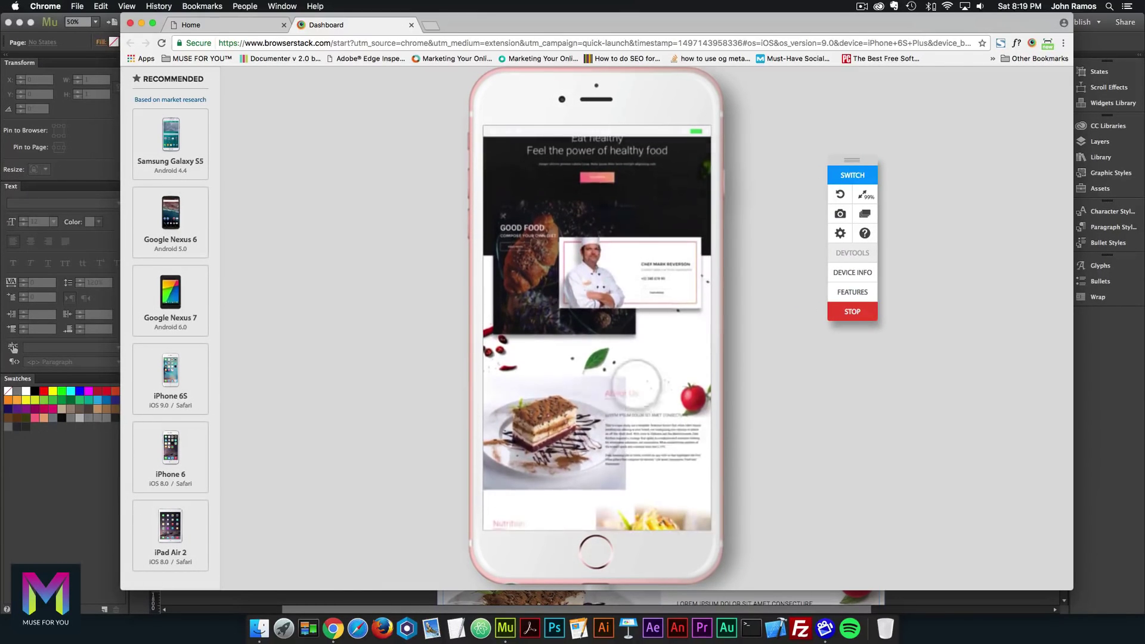
scroll(636, 383, down, 10)
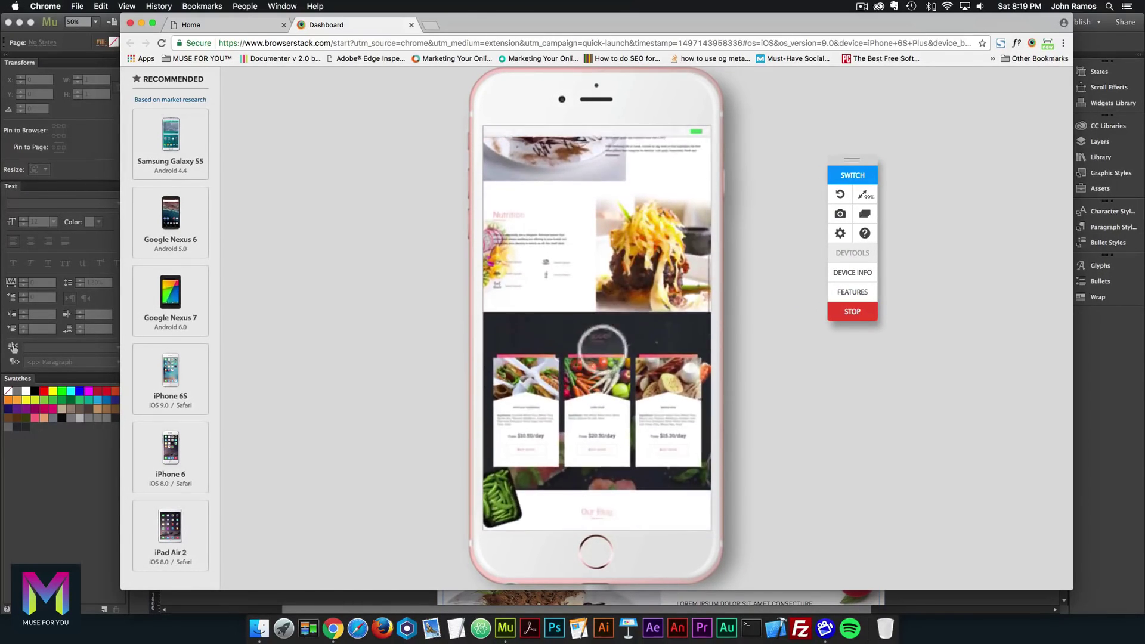
scroll(602, 349, down, 3)
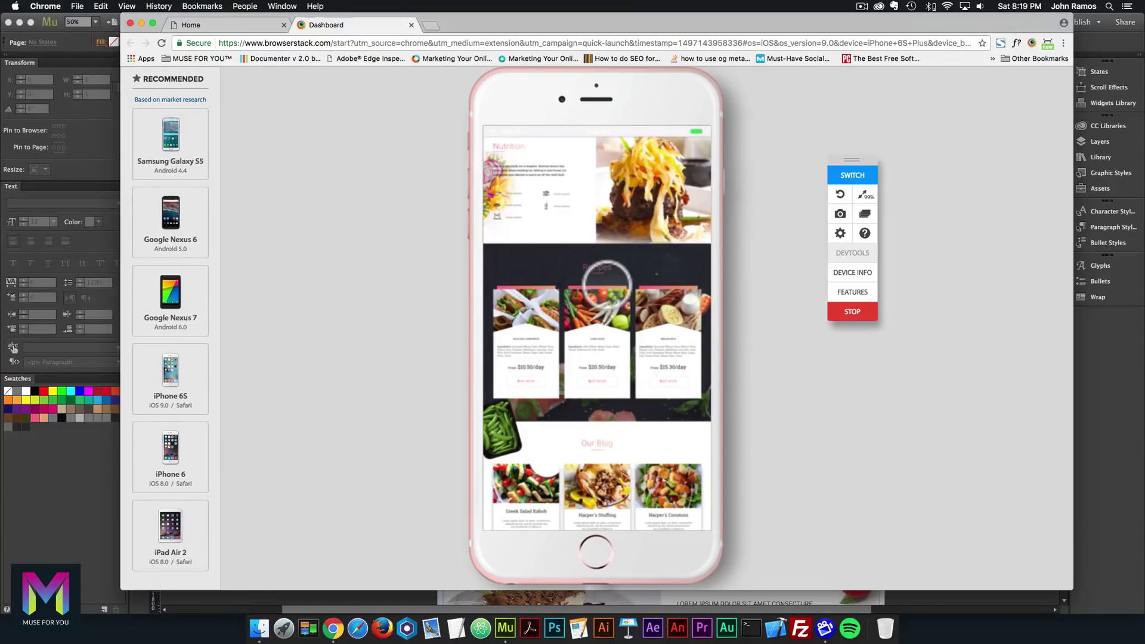
scroll(606, 285, down, 5)
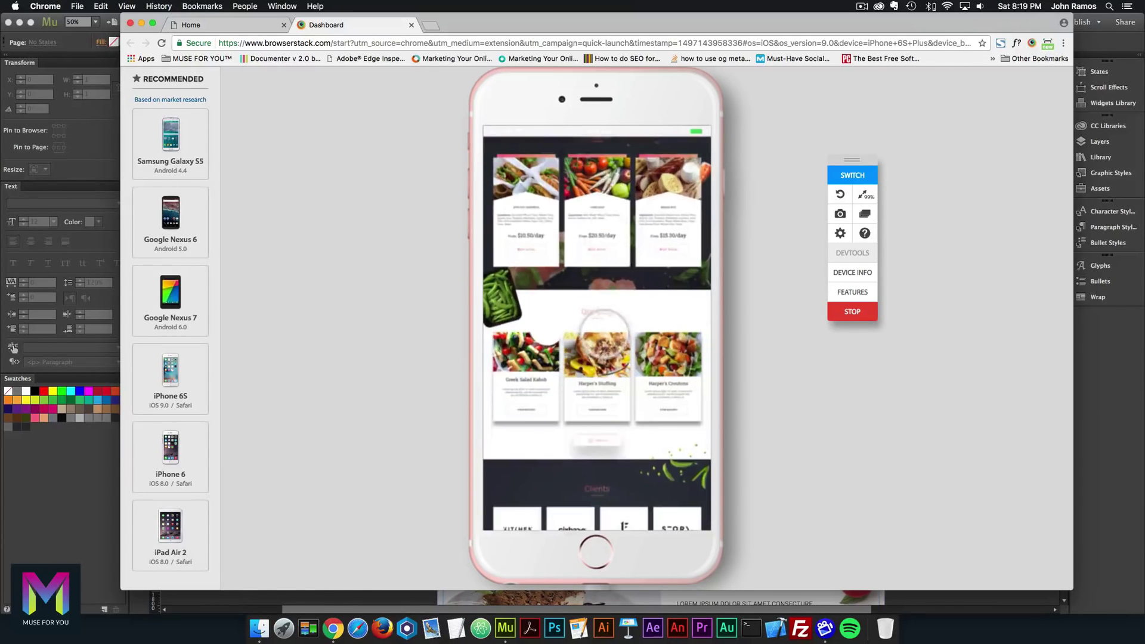
scroll(603, 334, down, 3)
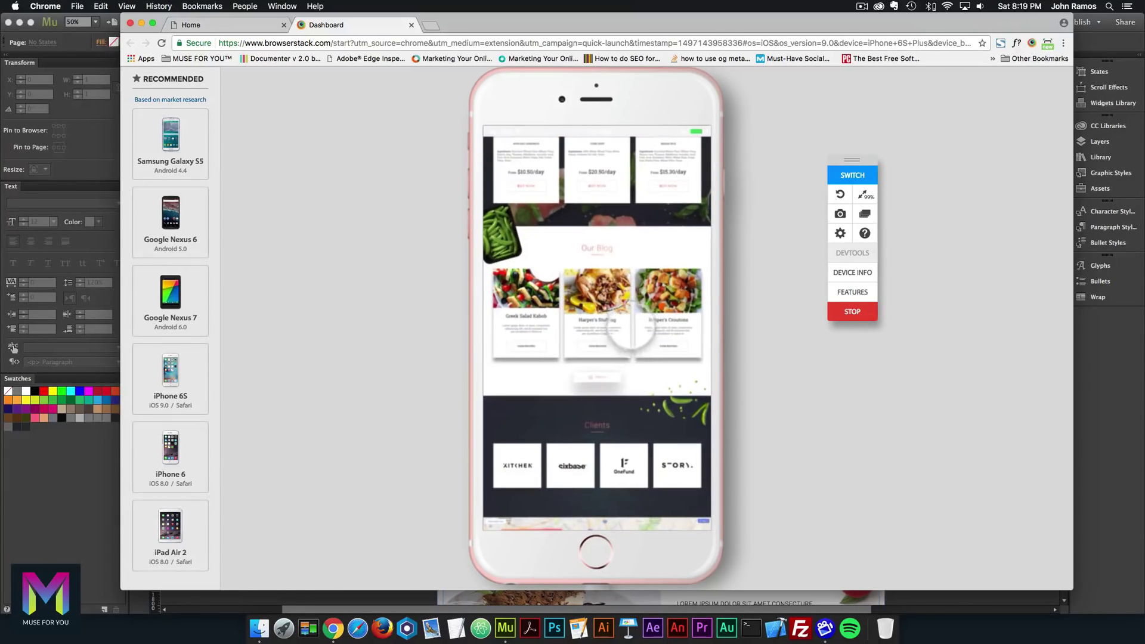
drag(631, 325, 614, 167)
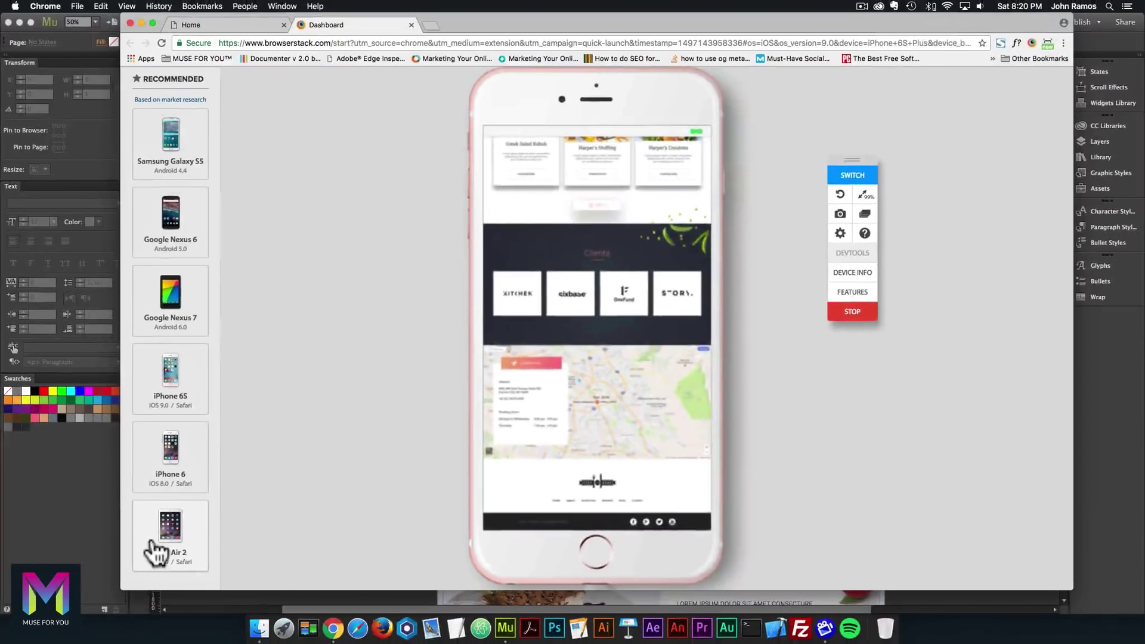
Step: Change the test device to iPad Air 2 and inspect the whole page layout down to the footer
click(154, 549)
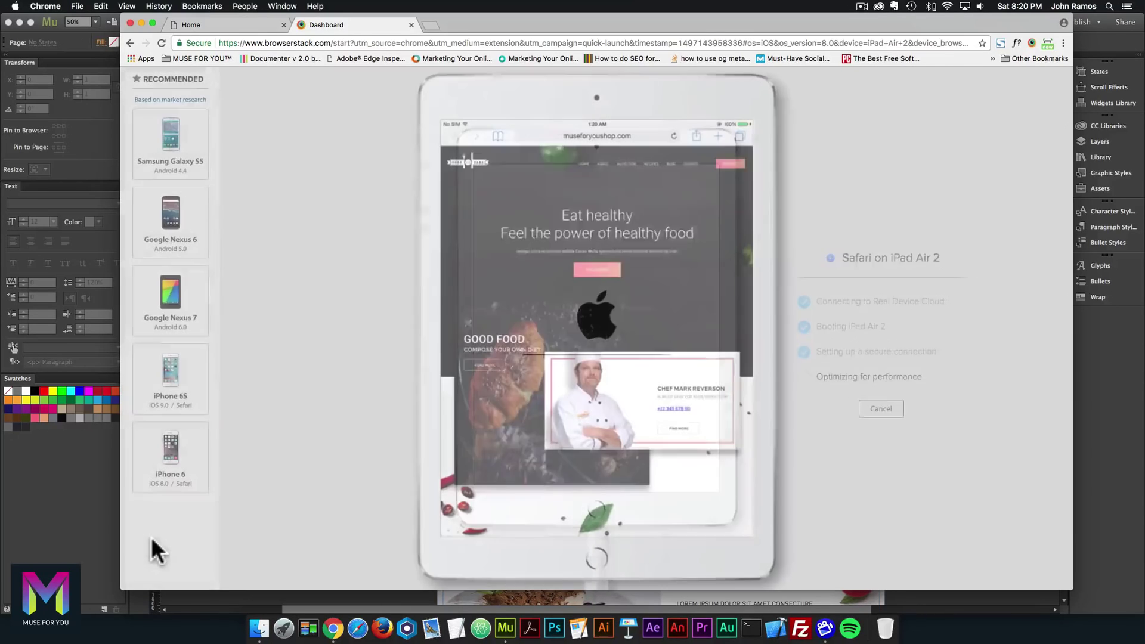
drag(556, 314, 561, 233)
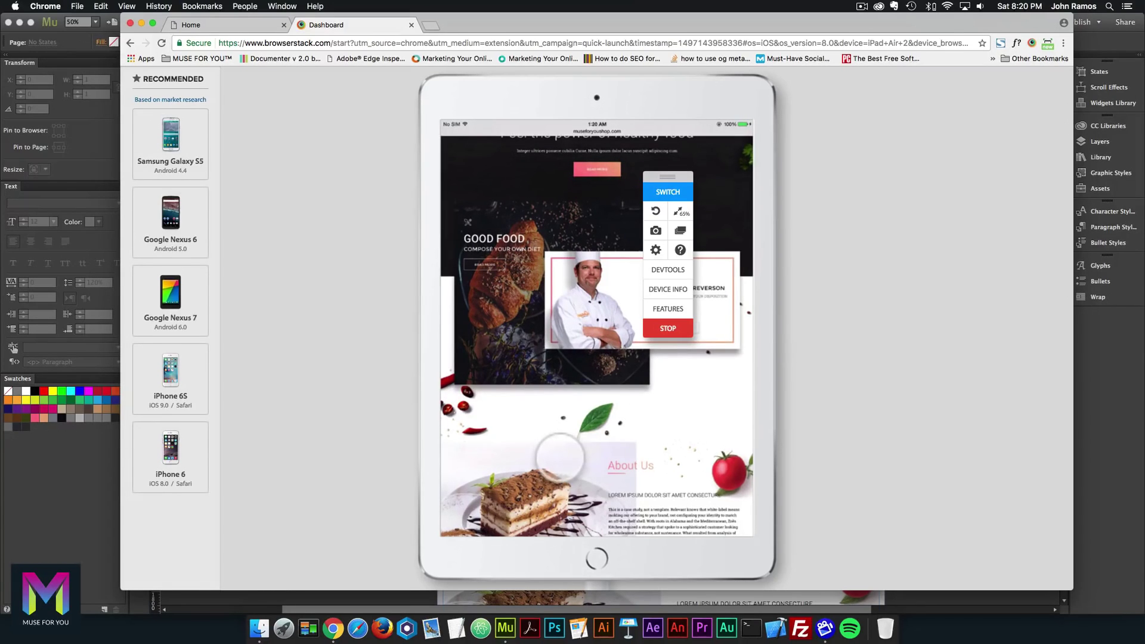
scroll(557, 382, down, 3)
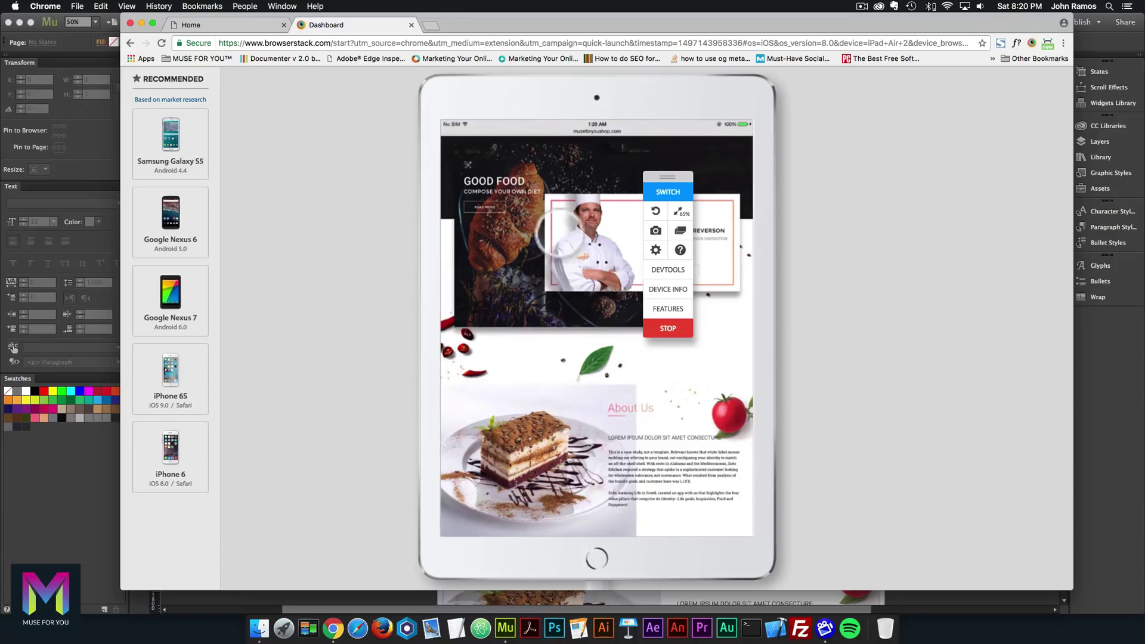
scroll(564, 295, down, 4)
scroll(564, 301, down, 10)
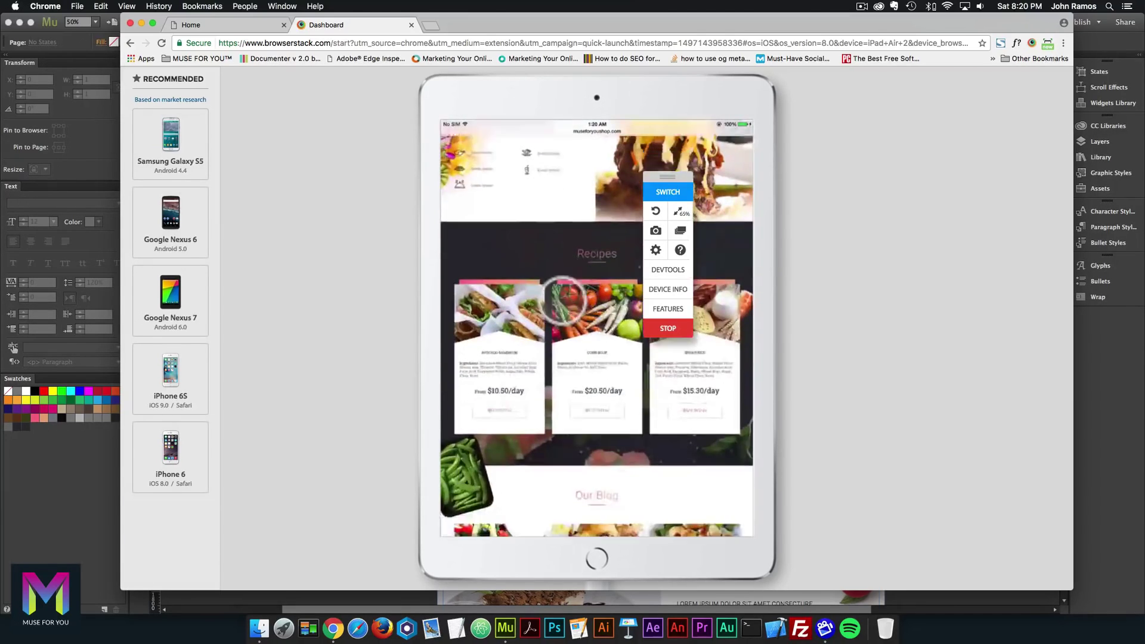
scroll(558, 292, down, 8)
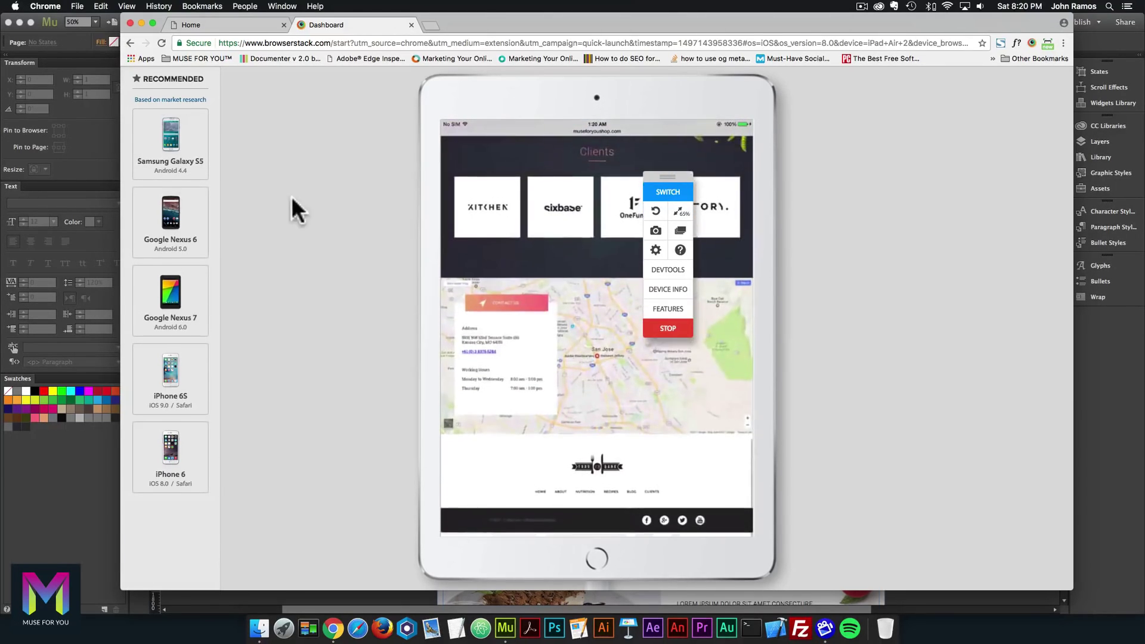
Step: Change the test device to Google Nexus 7 and inspect the page layout from the hero down to the blog section
click(182, 310)
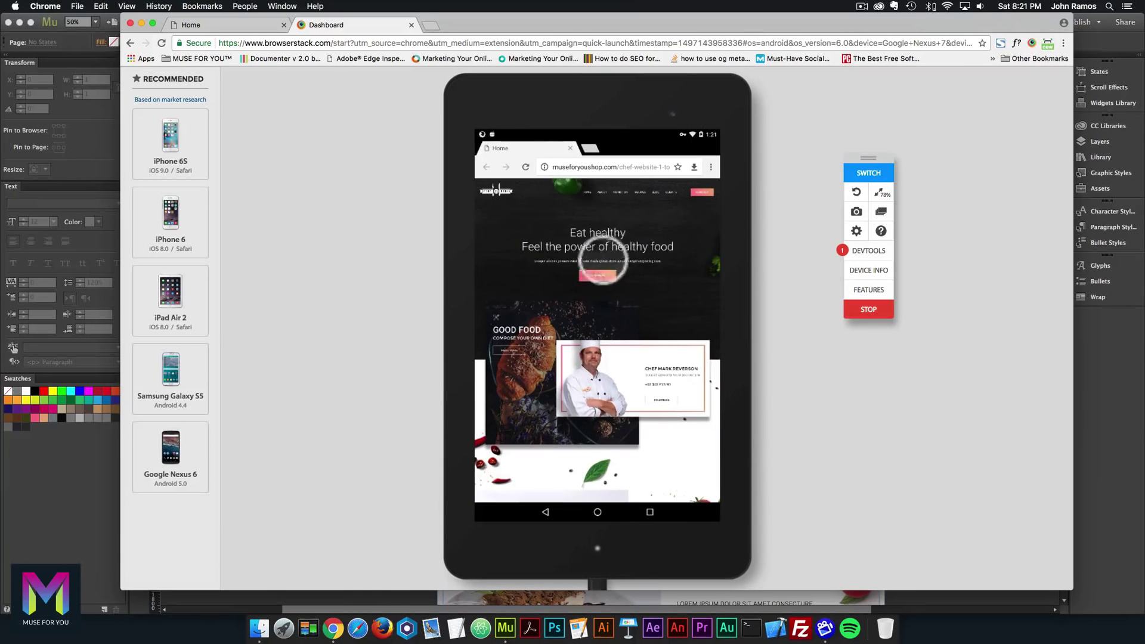
scroll(575, 397, down, 3)
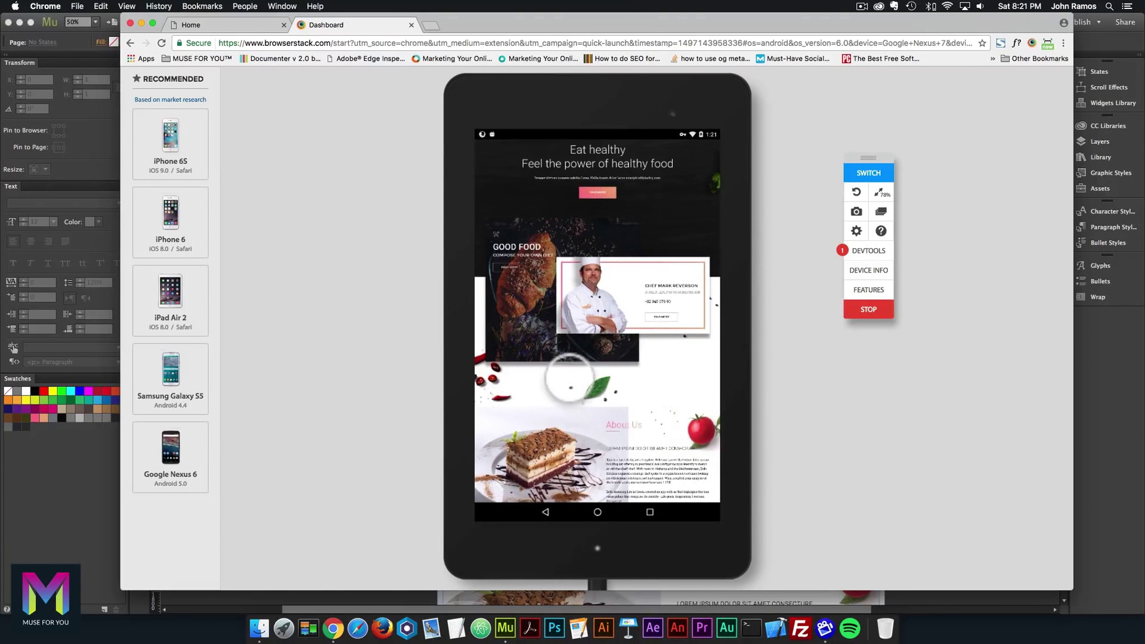
scroll(569, 377, down, 10)
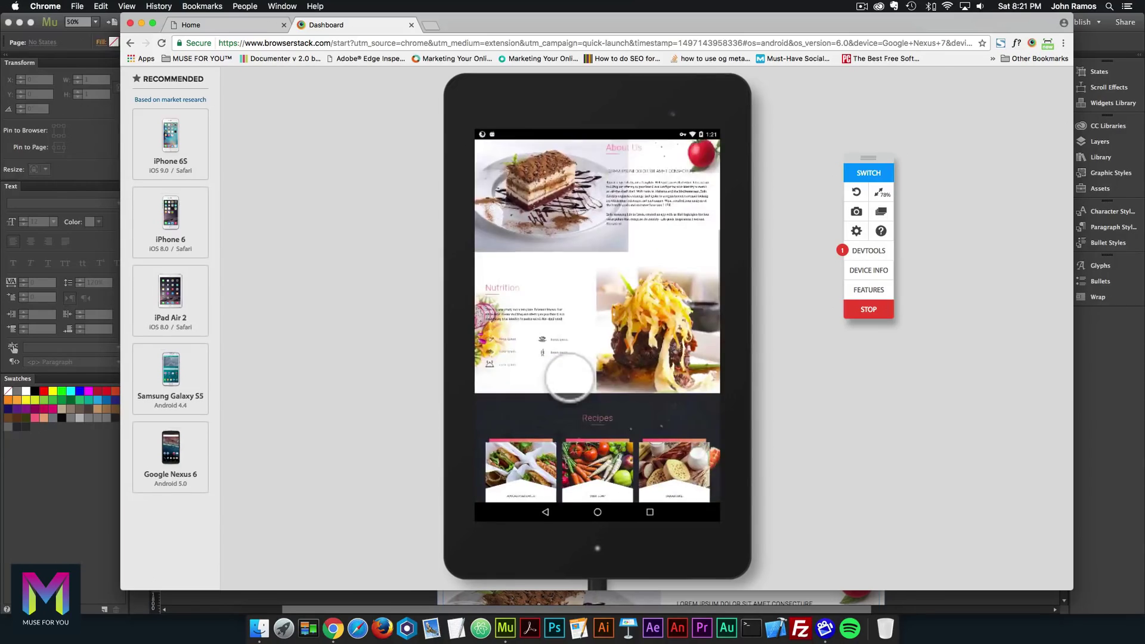
scroll(570, 377, down, 5)
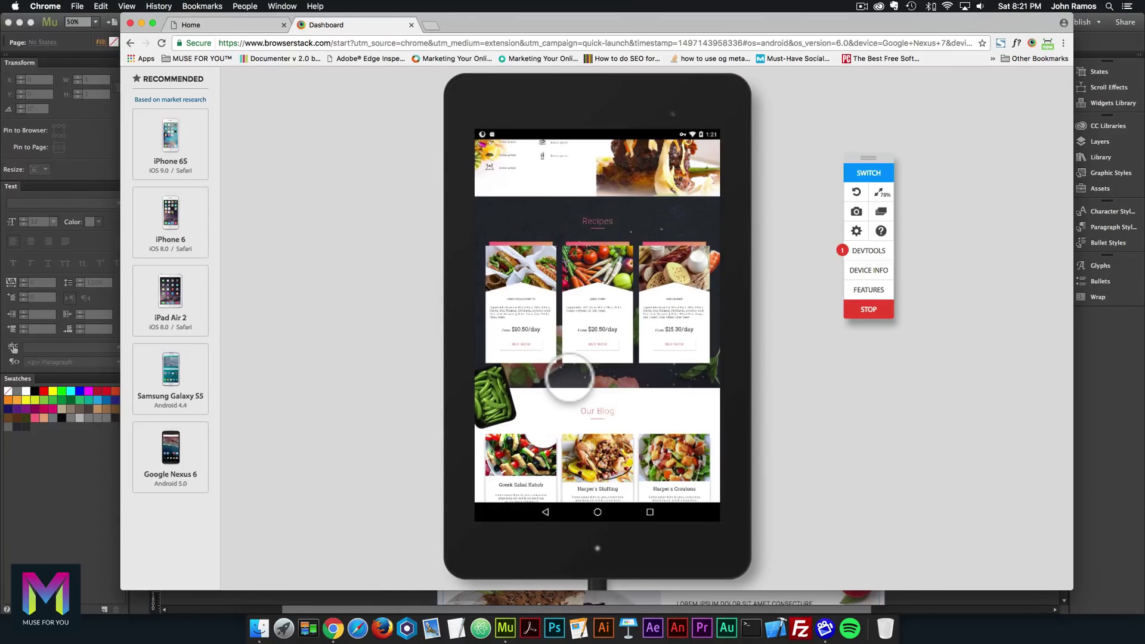
Step: Return to the live chef website and examine its desktop layout from the hero through About Us, Nutrition and Recipes down to Clients
click(236, 26)
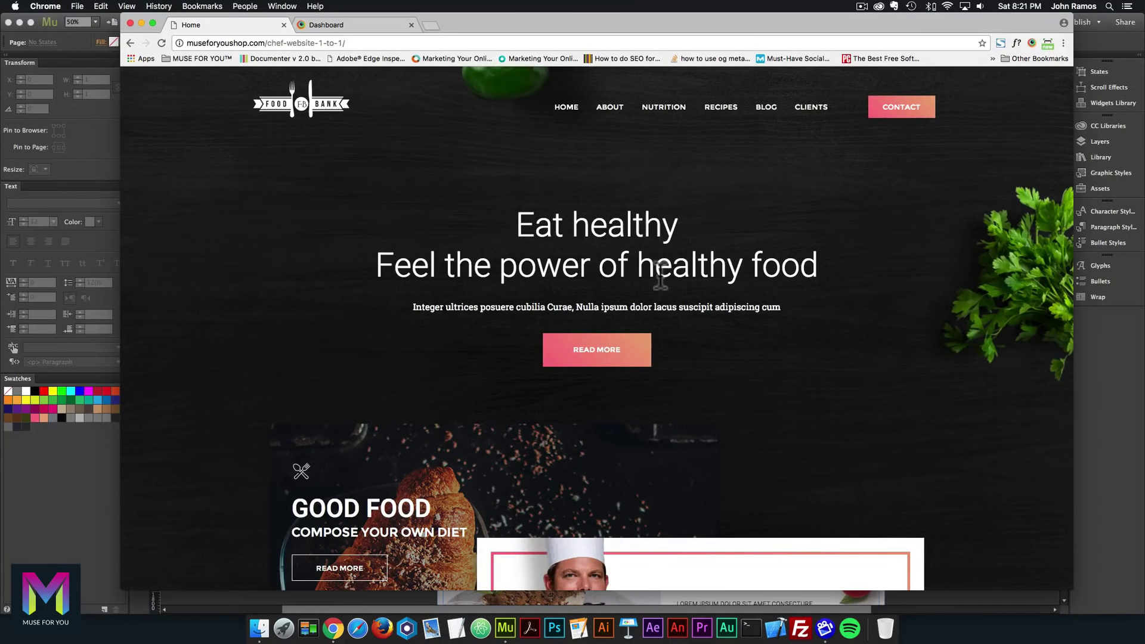
scroll(822, 309, down, 10)
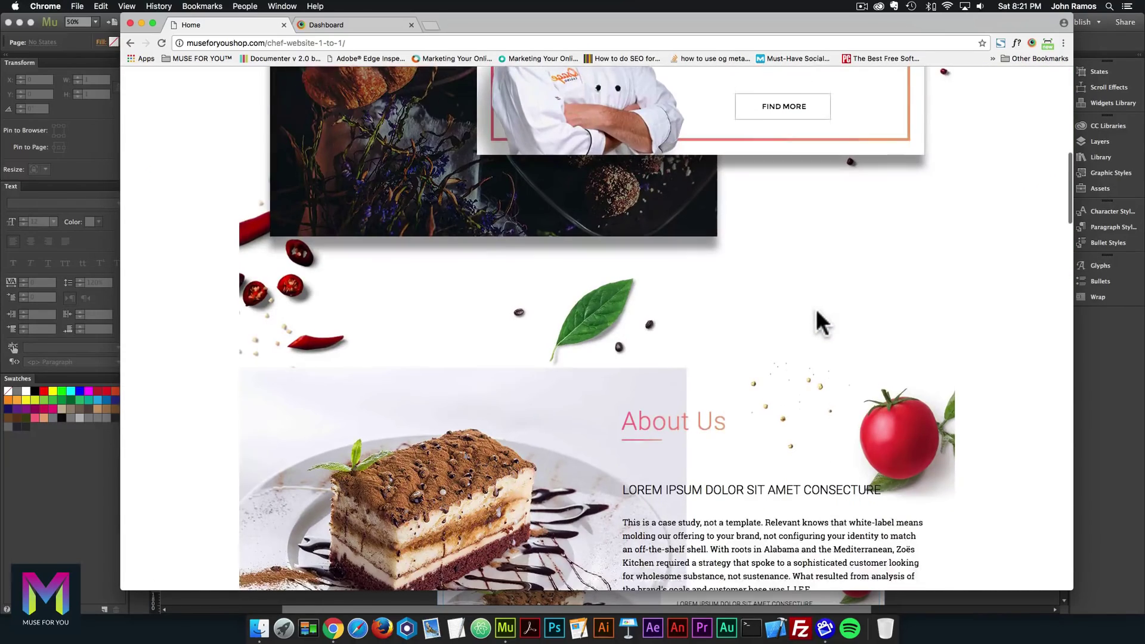
scroll(814, 310, down, 3)
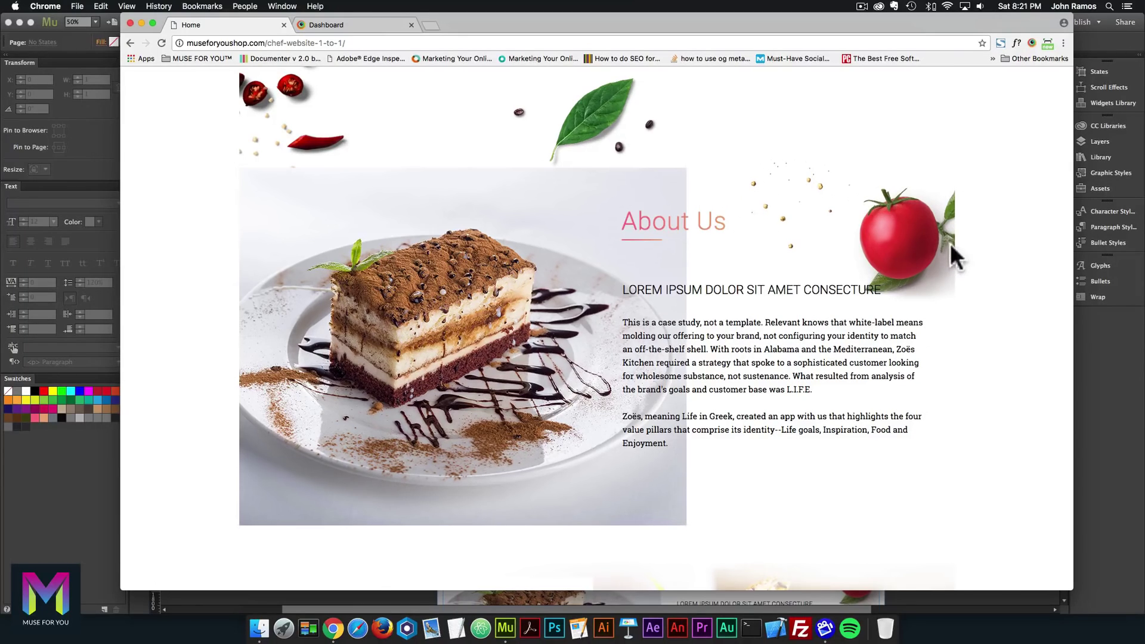
scroll(302, 349, down, 10)
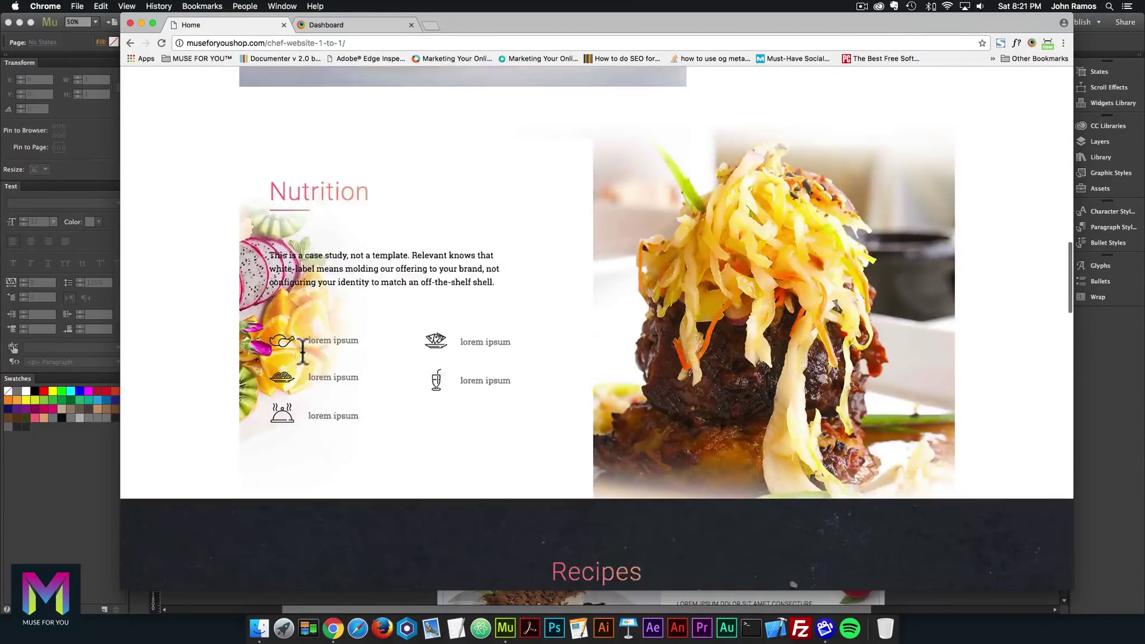
scroll(316, 342, down, 3)
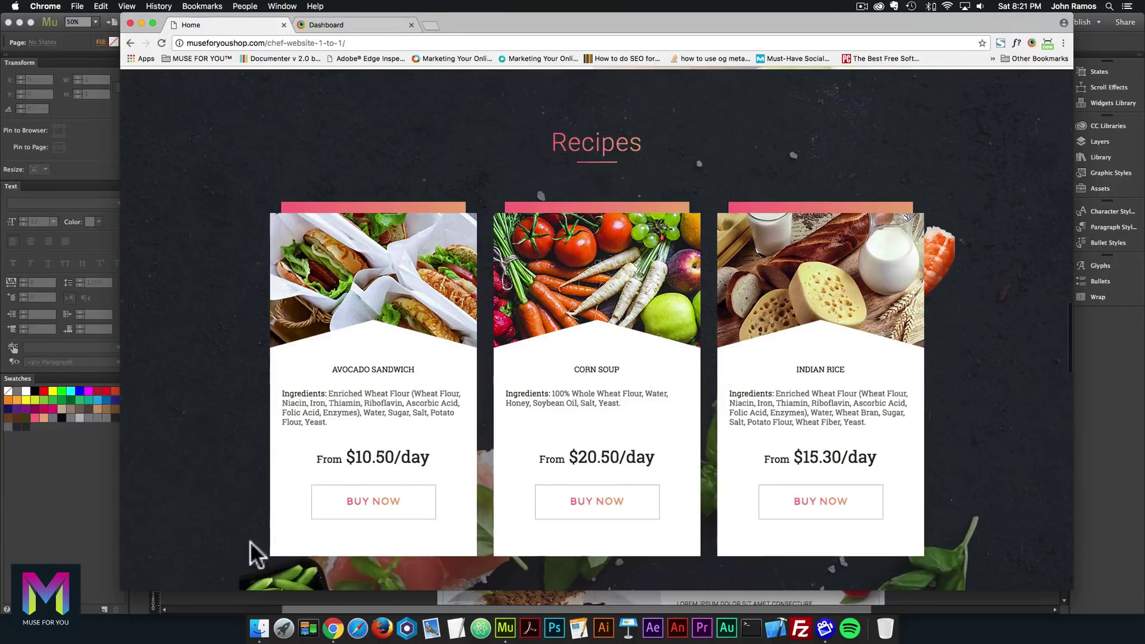
scroll(835, 512, down, 1)
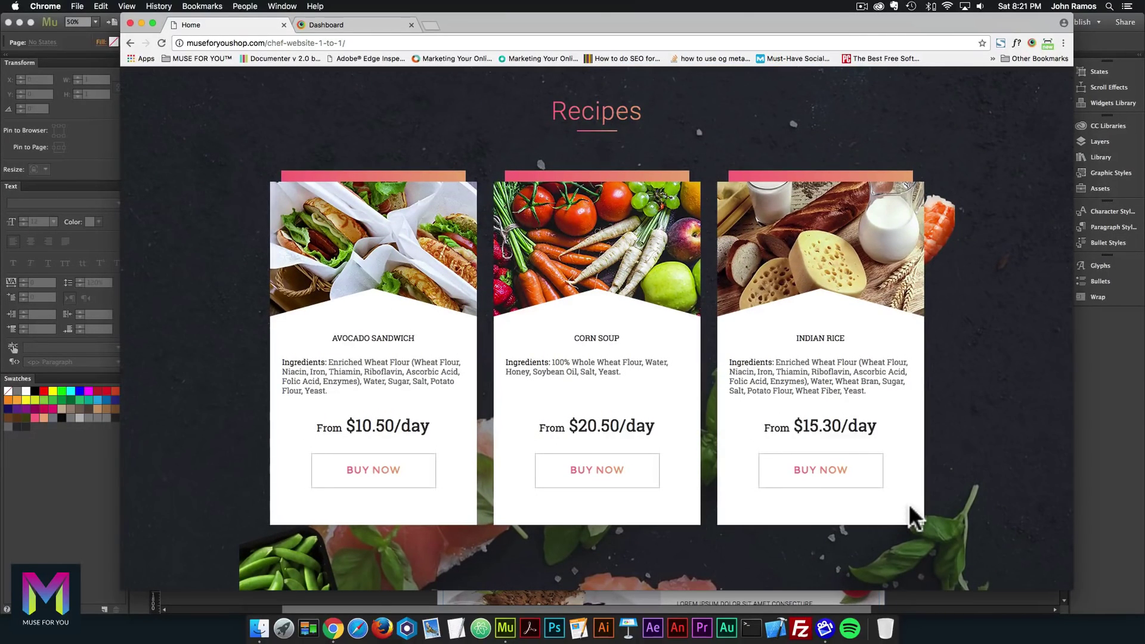
scroll(912, 518, down, 1)
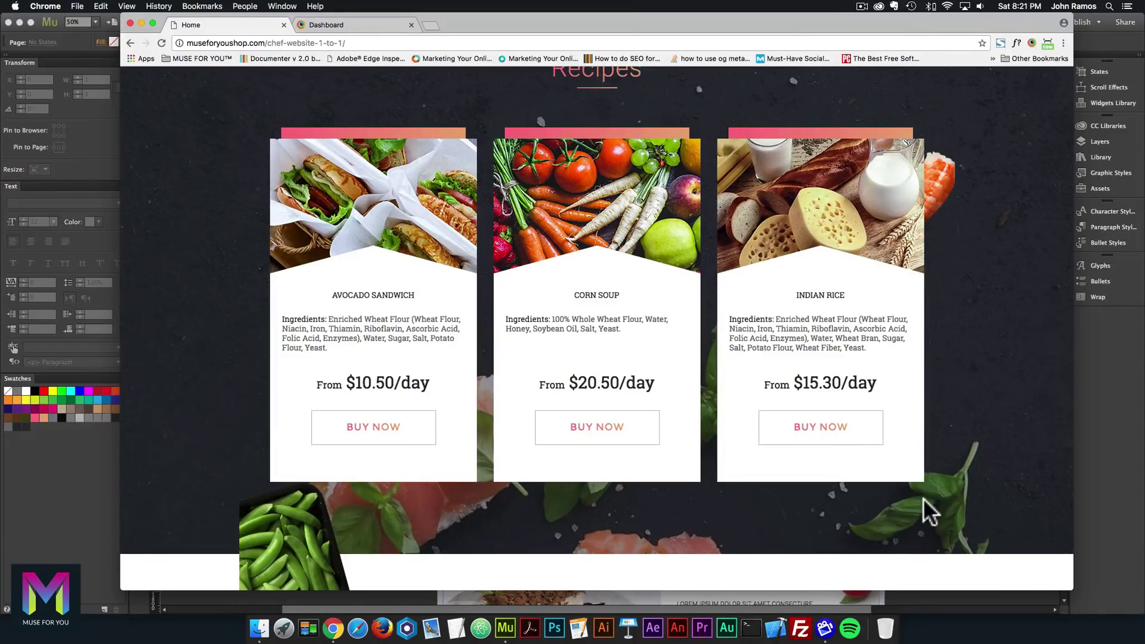
scroll(928, 513, down, 13)
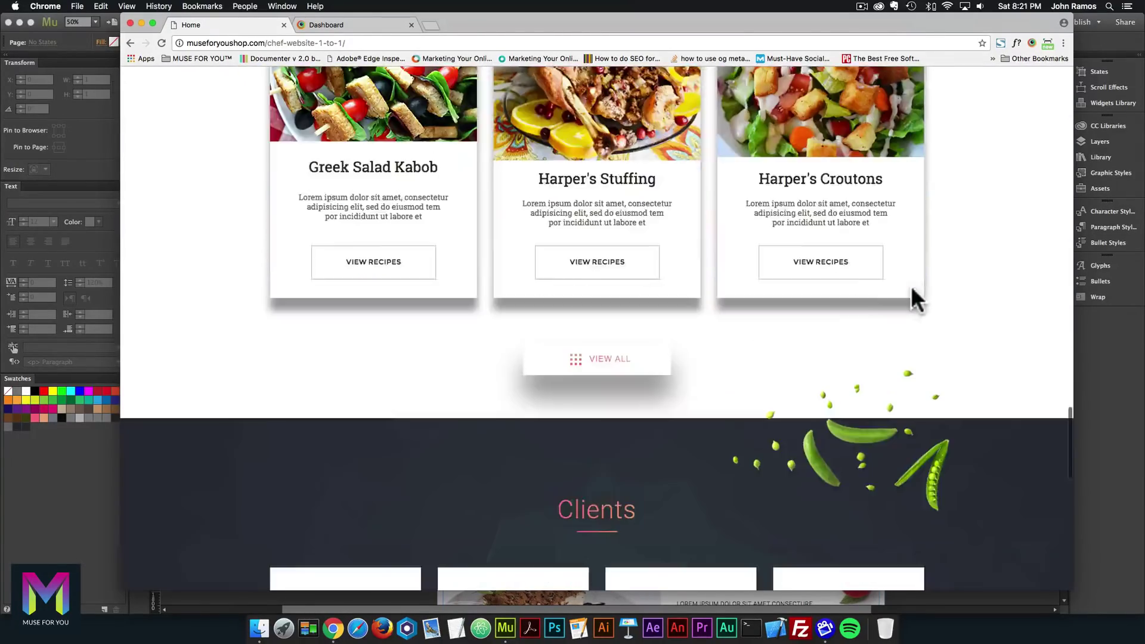
Step: Go back up the live page and re-examine the side images in the Recipes and Nutrition sections
scroll(872, 374, up, 15)
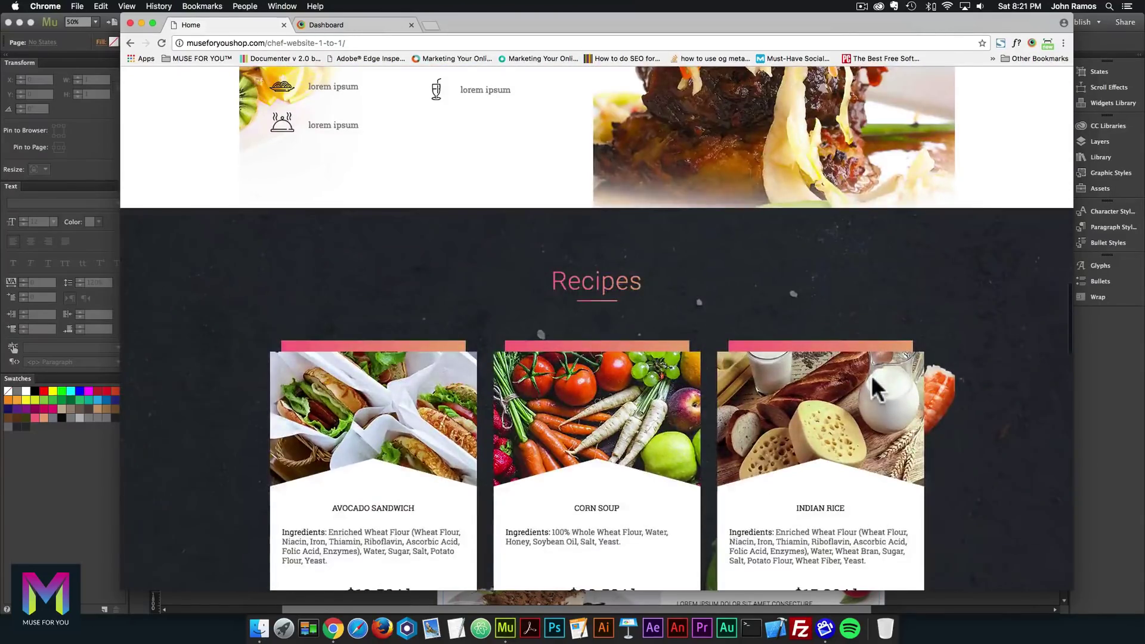
scroll(872, 374, up, 5)
scroll(371, 513, down, 5)
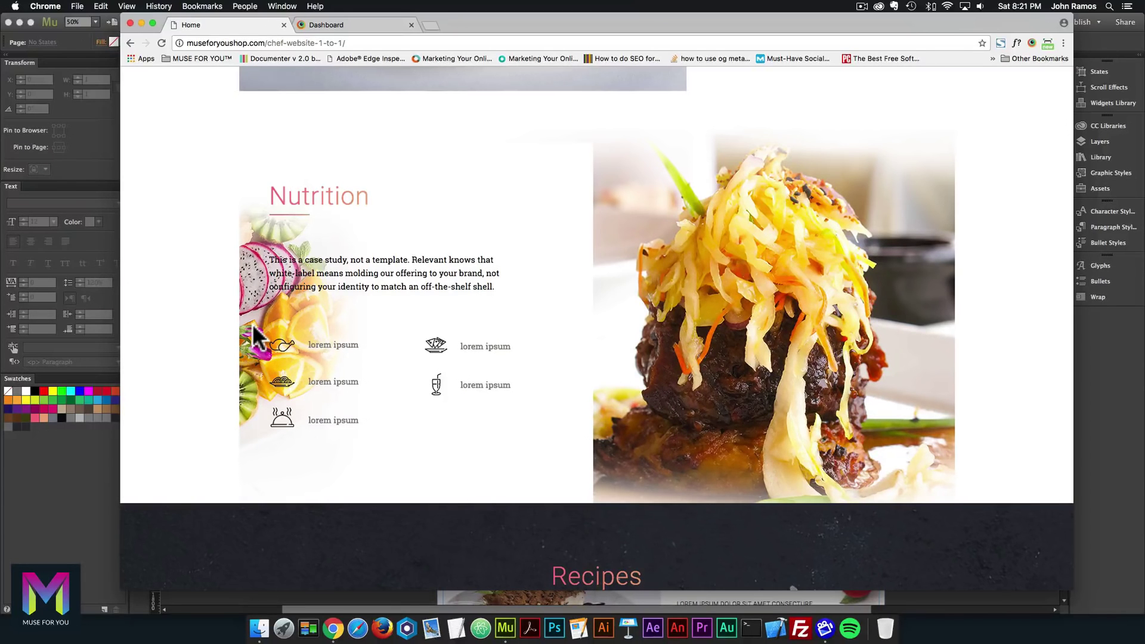
scroll(495, 358, up, 3)
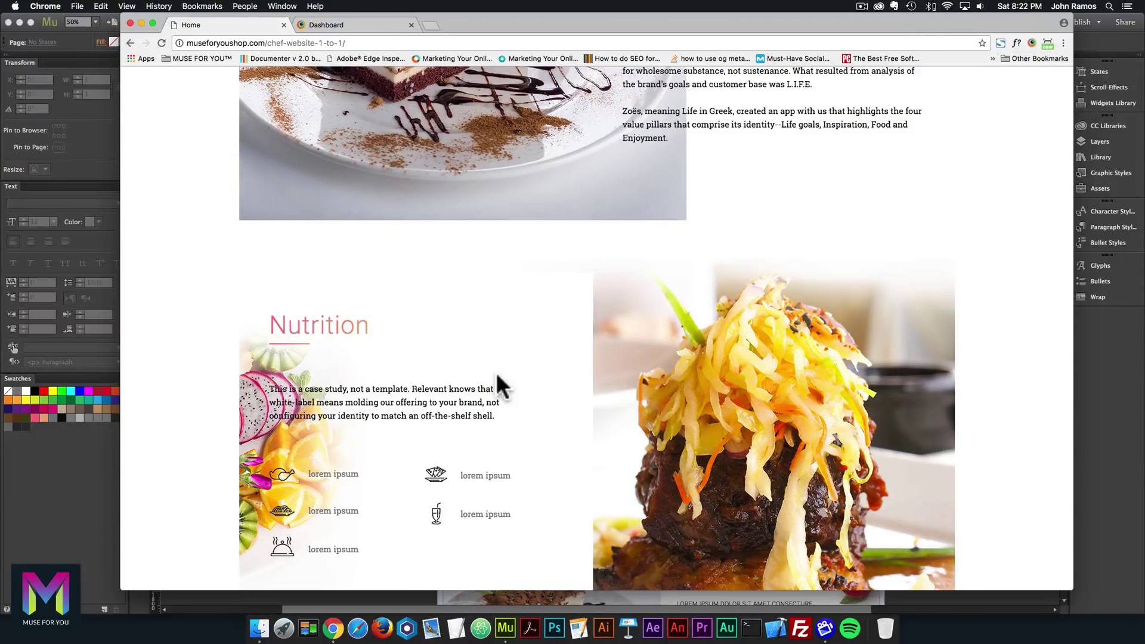
Step: Widen the browser window slightly, check the page up to its hero section, and switch back to Adobe Muse
drag(1068, 284, 1087, 238)
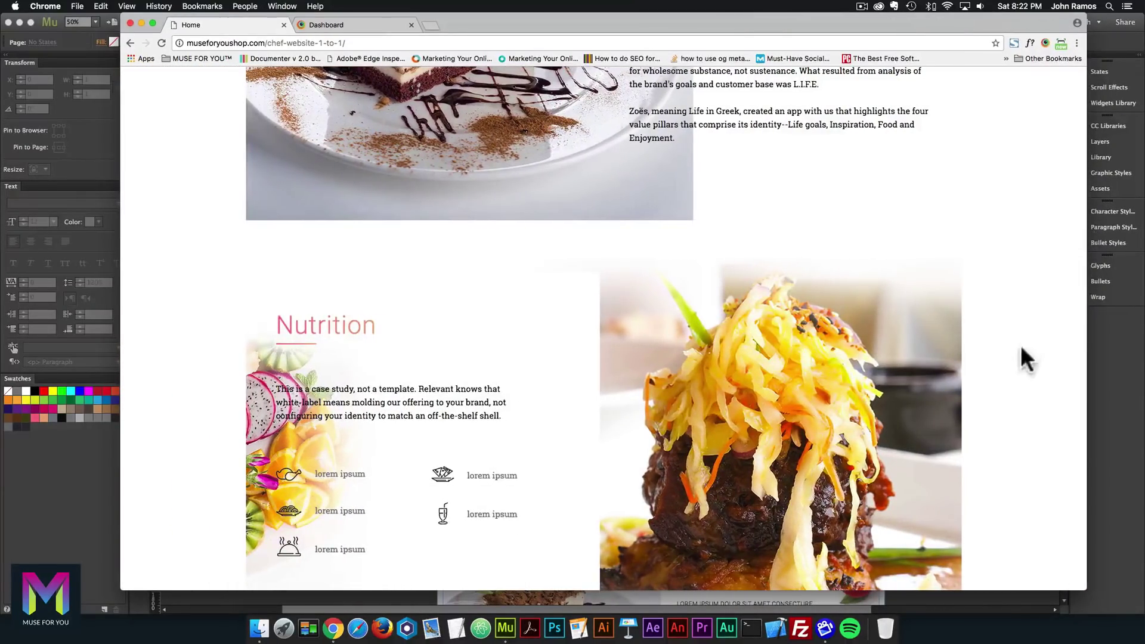
scroll(1044, 346, up, 5)
drag(1087, 335, 1093, 298)
scroll(1041, 360, up, 6)
scroll(1041, 361, up, 5)
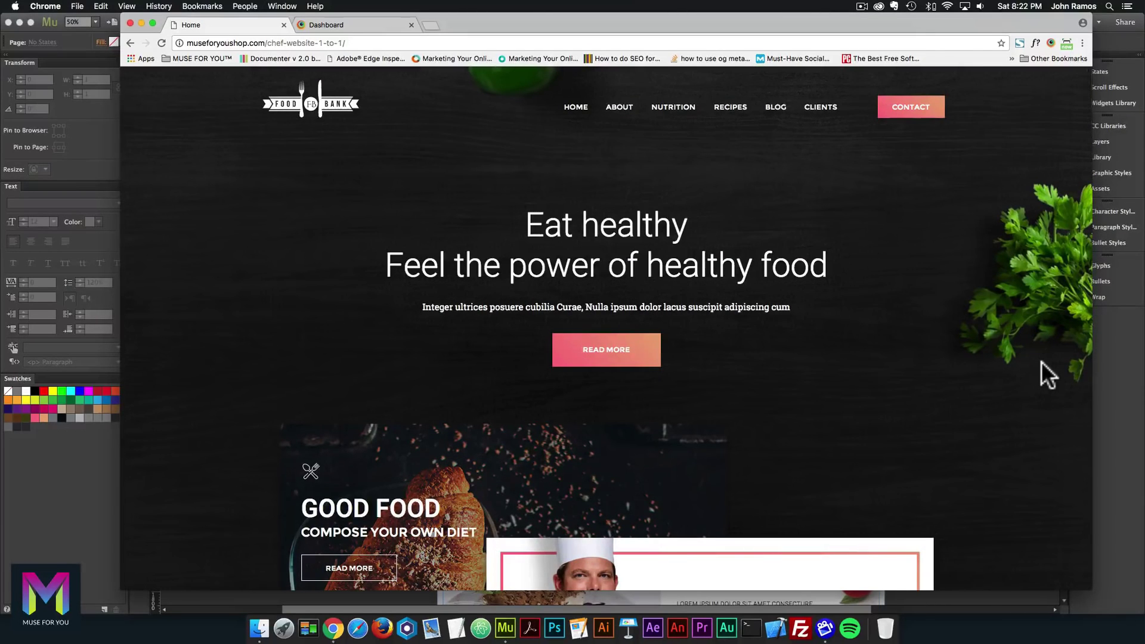
click(1118, 382)
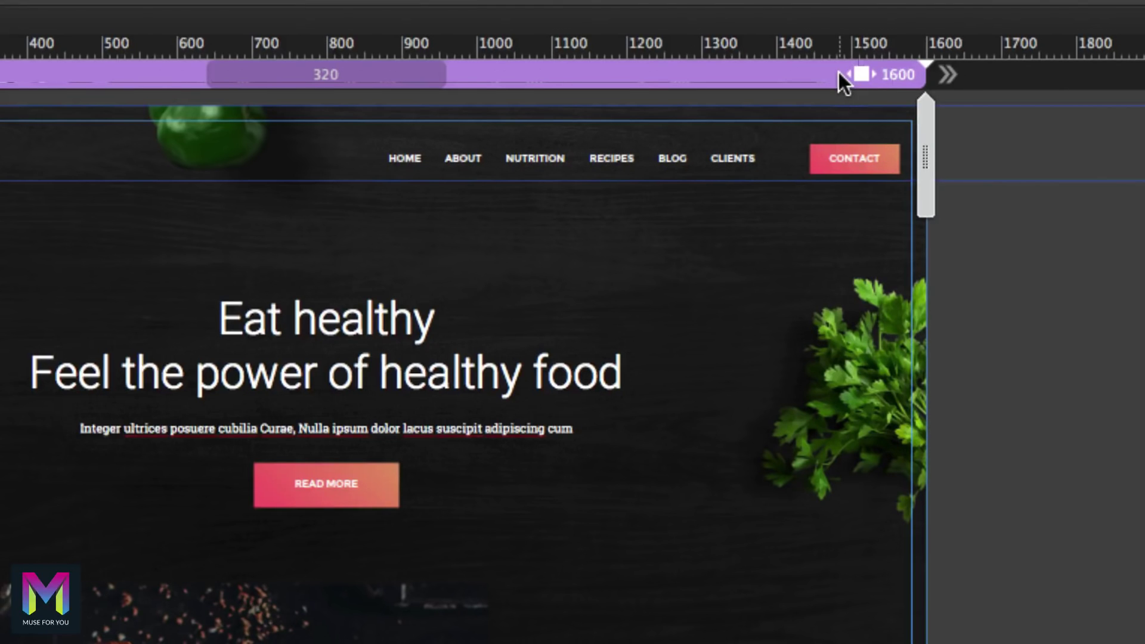
Step: Turn off Fluid Width for the 1600 breakpoint of the Home page
right_click(839, 73)
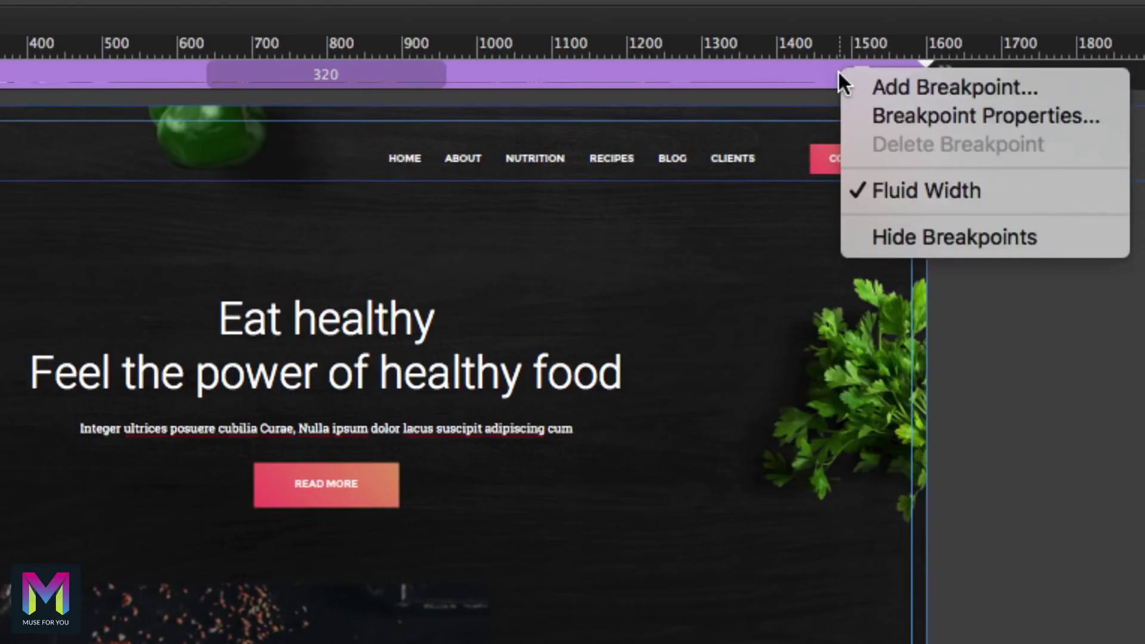
click(896, 189)
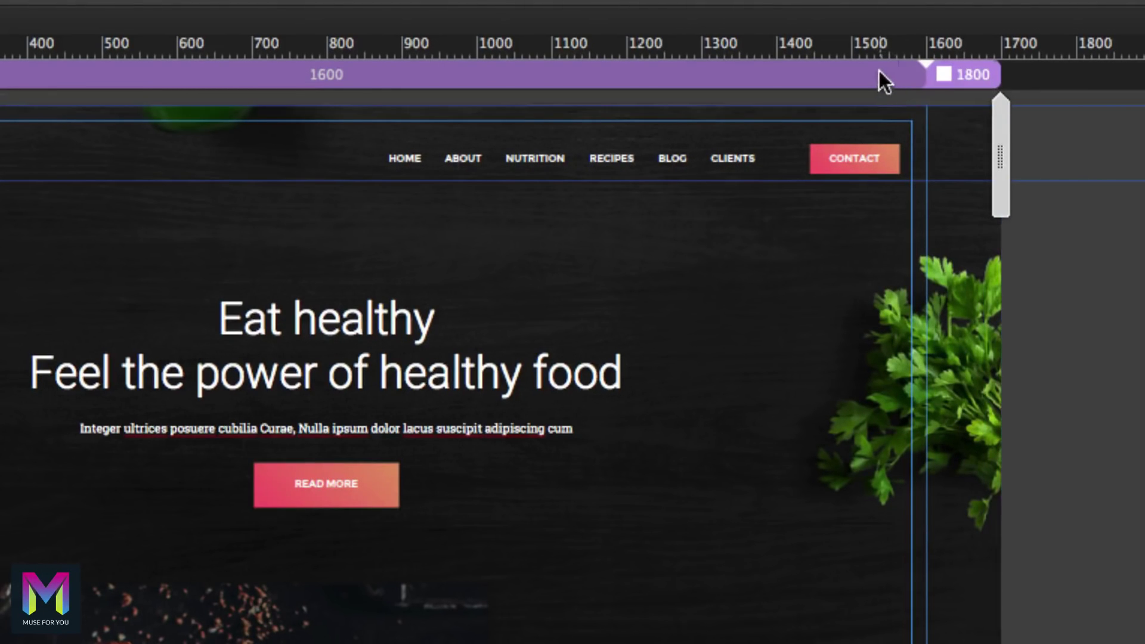
right_click(874, 73)
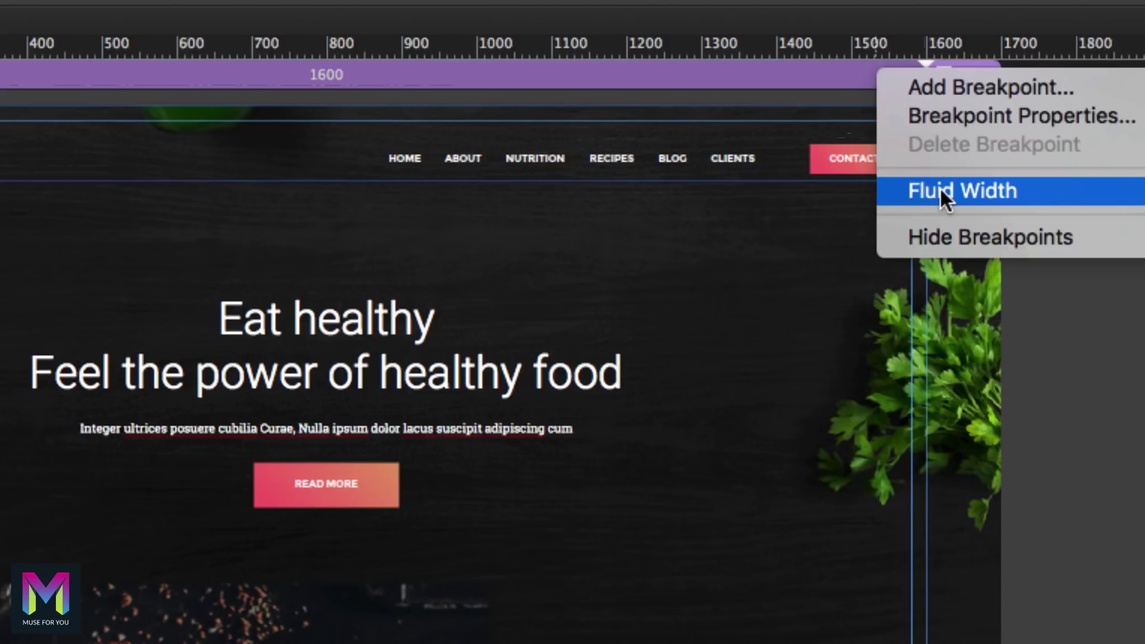
click(790, 96)
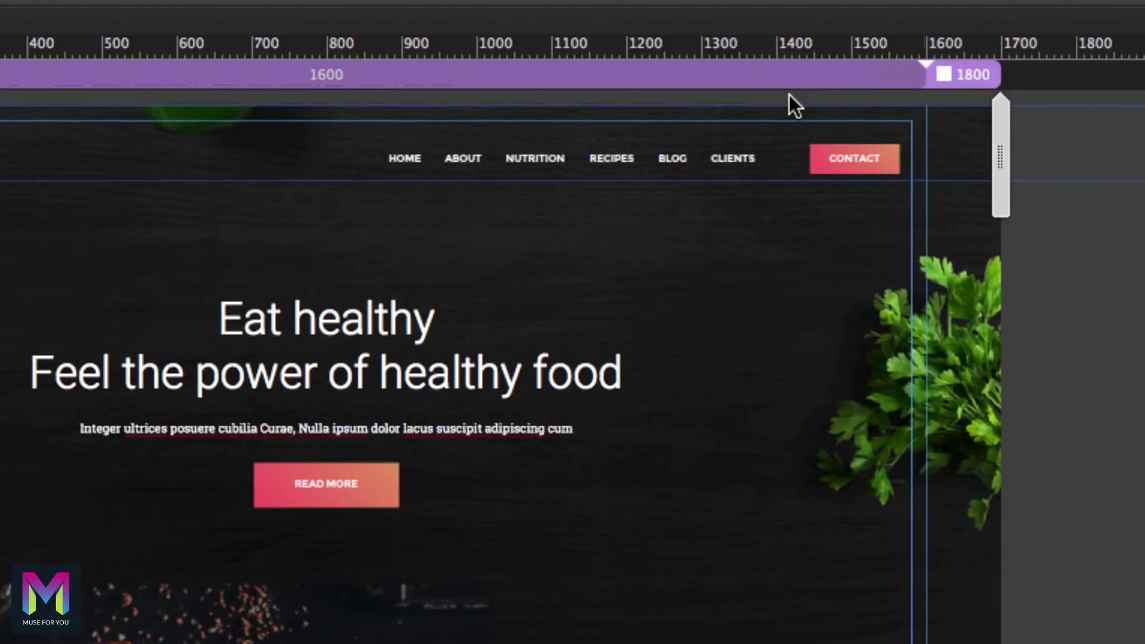
Step: Examine the fixed-width Home page as a whole, then at 100% zoom around the hero section
key(ctrl+minus)
scroll(767, 226, left, 2)
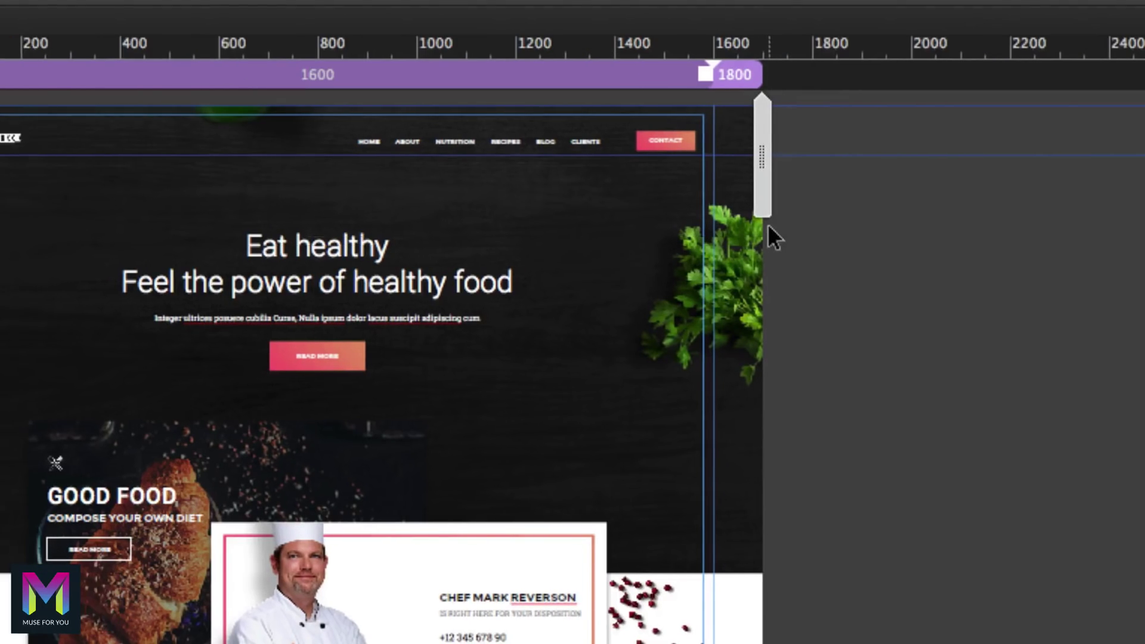
scroll(768, 225, left, 1)
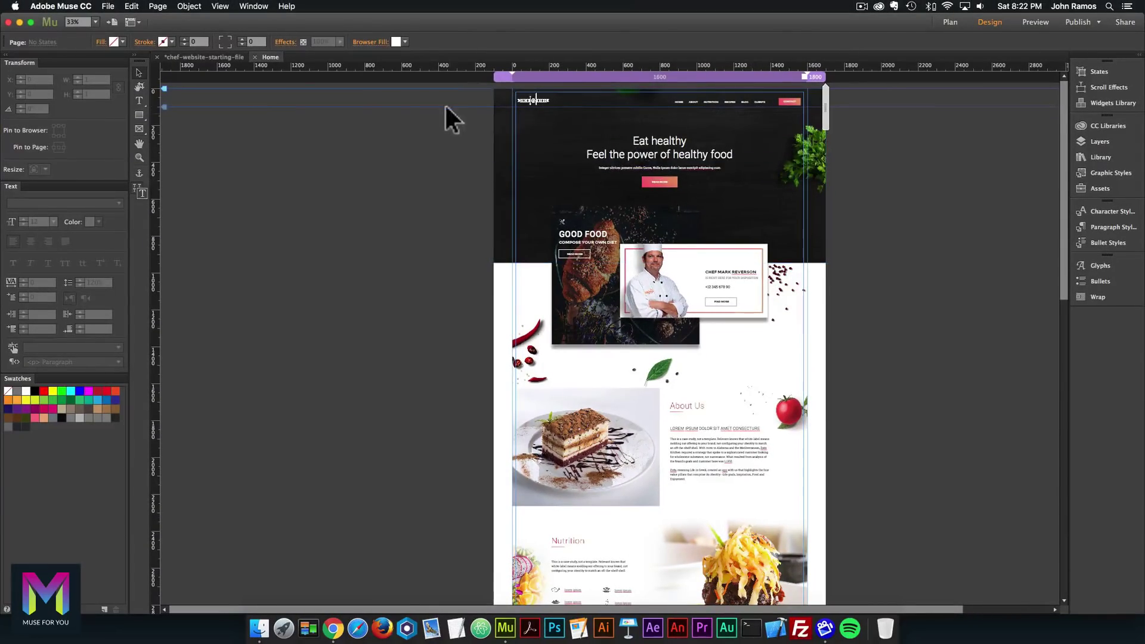
key(super+equal)
key(super+equal)
key(super+equal)
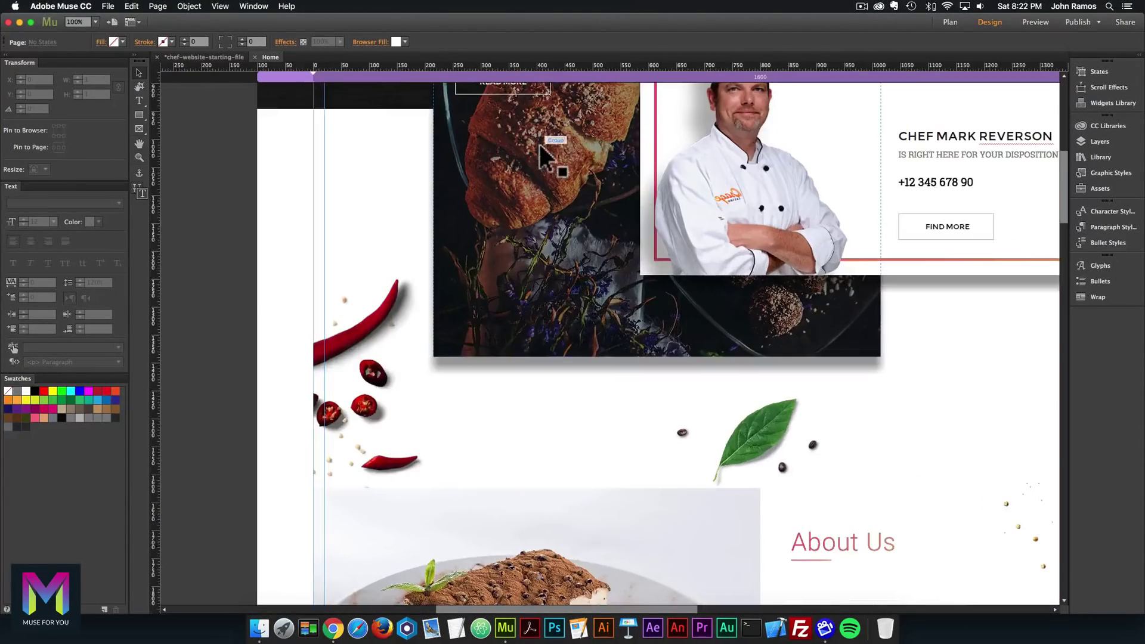
scroll(560, 167, up, 10)
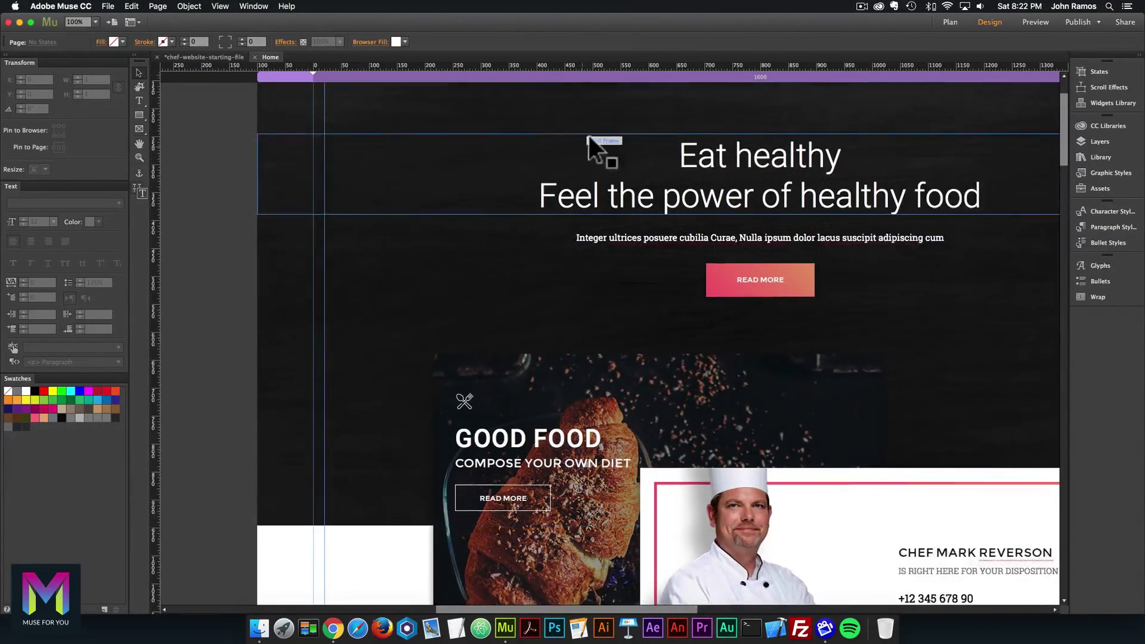
scroll(929, 87, right, 5)
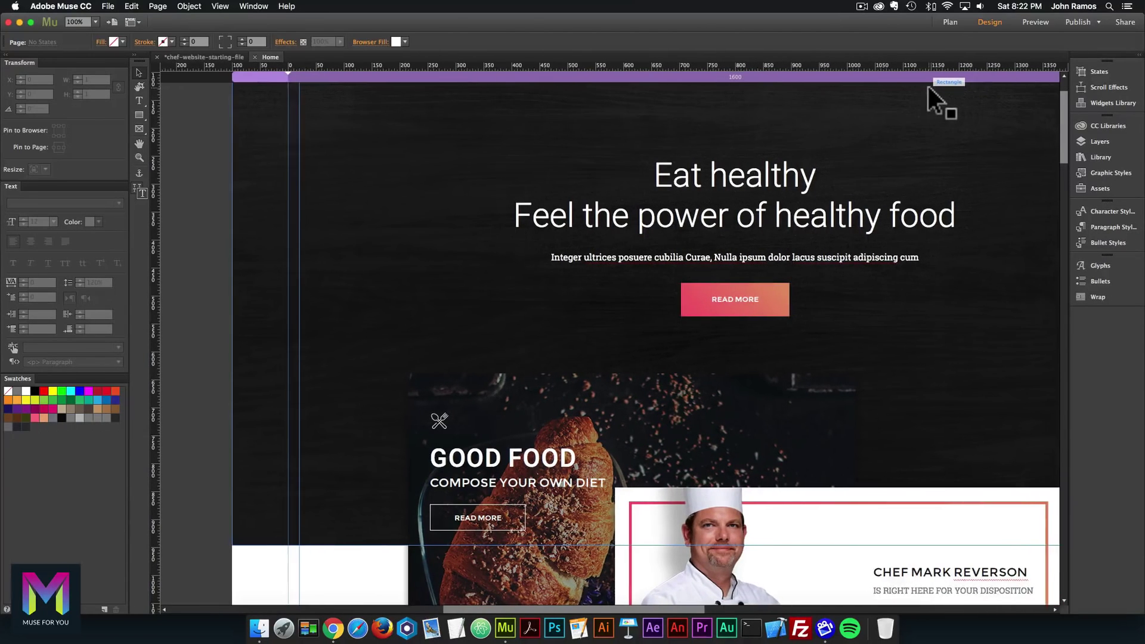
scroll(923, 83, right, 1)
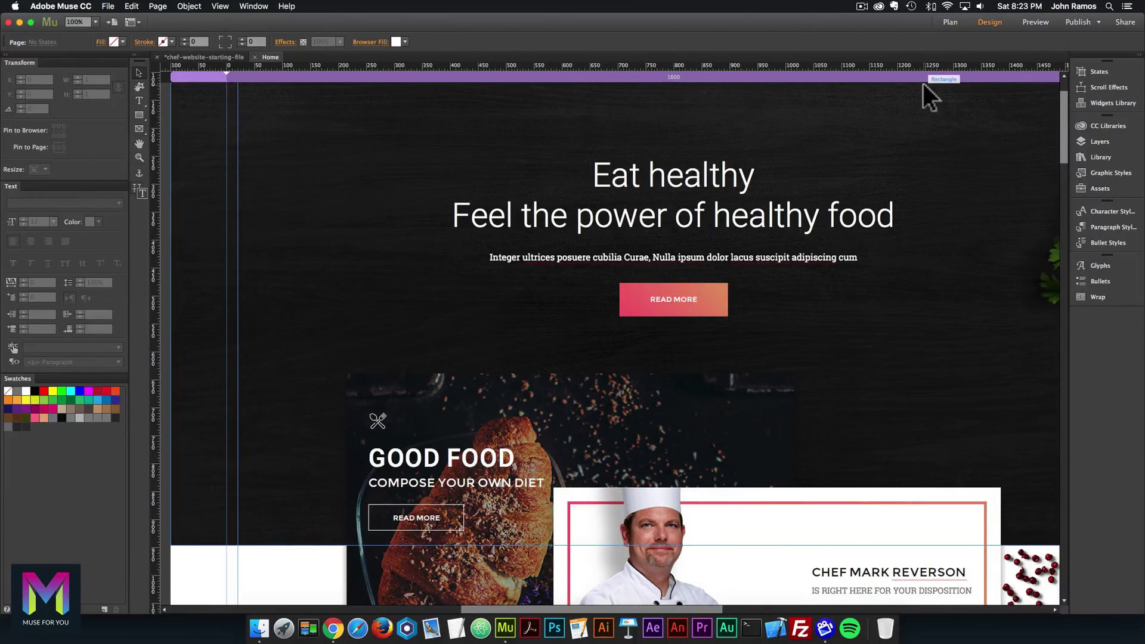
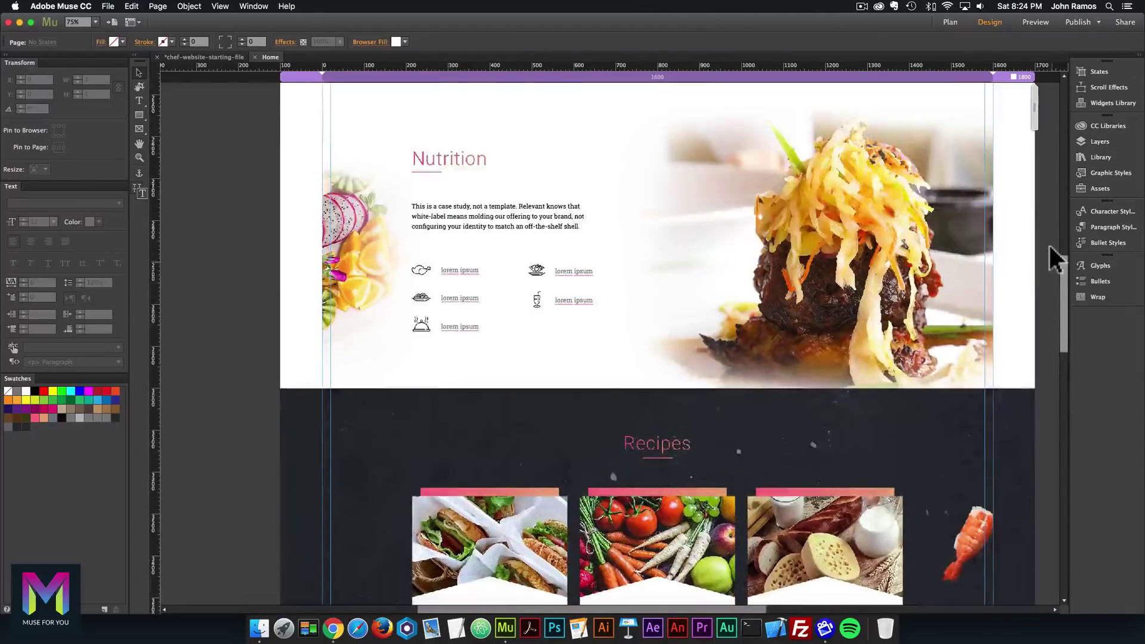
Step: Turn Fluid Width back on for the Home page's 1600 breakpoint
drag(1064, 271, 1064, 350)
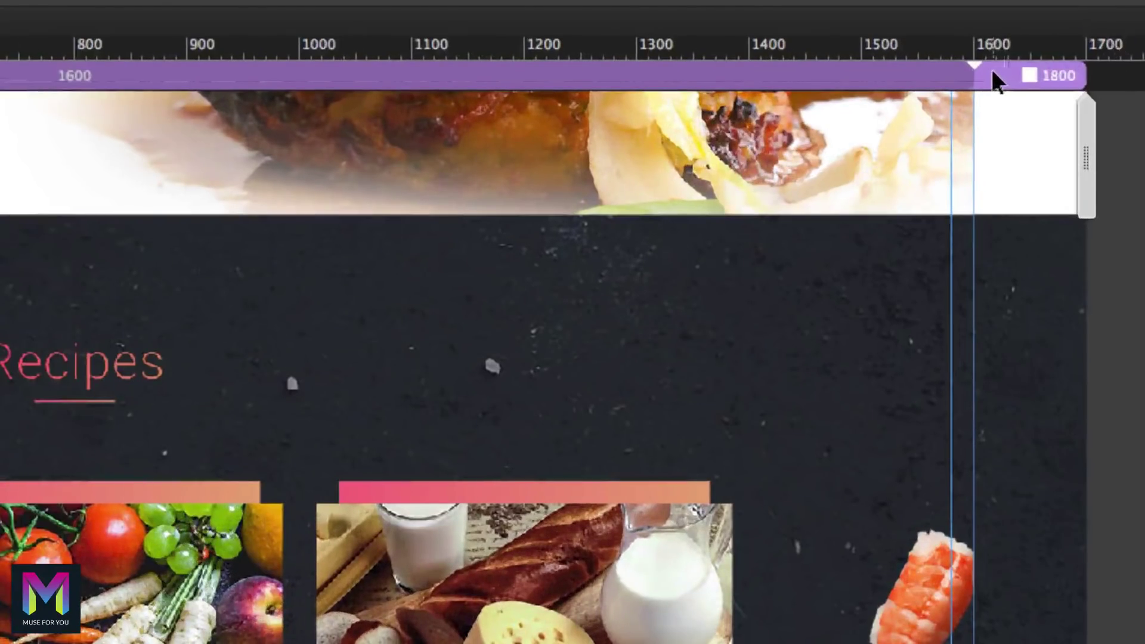
right_click(1002, 75)
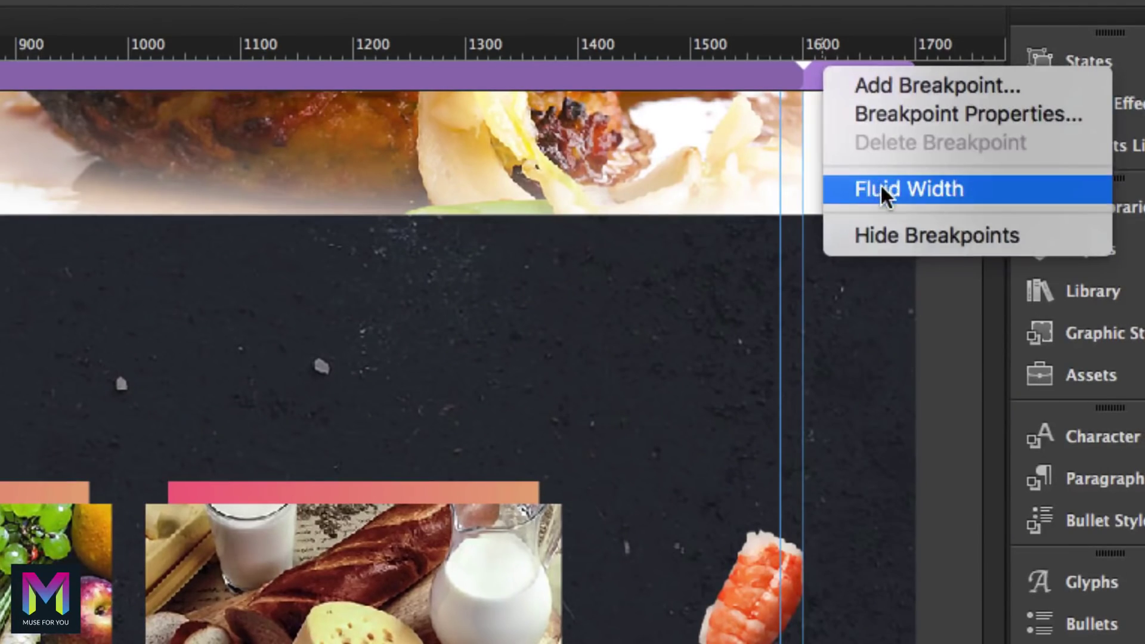
click(1045, 190)
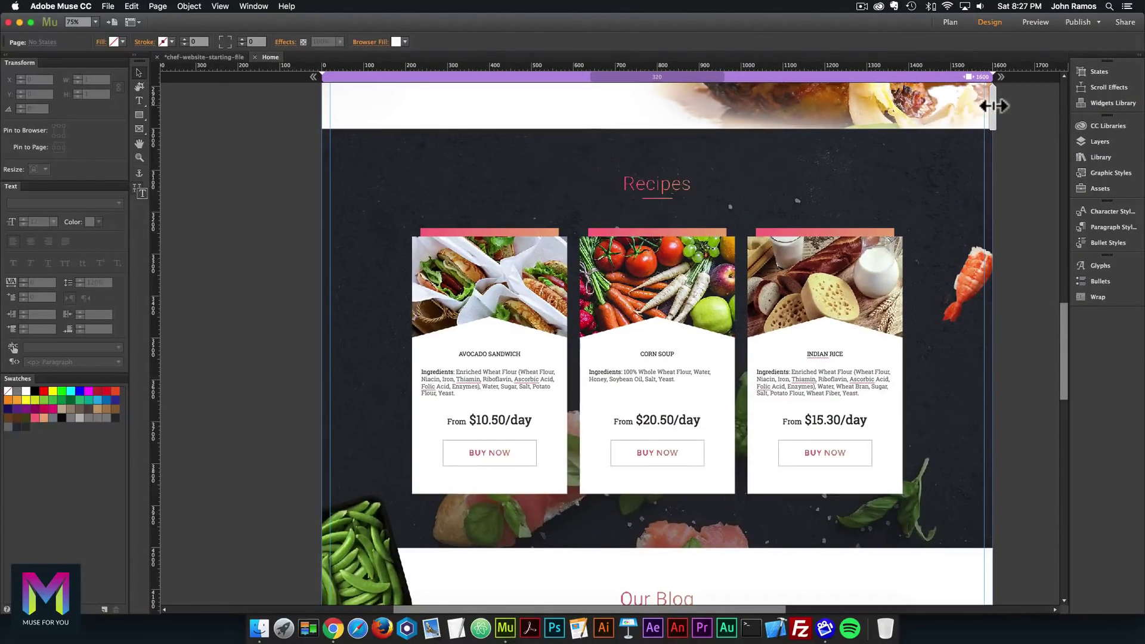
Step: Simulate a narrower browser width of about 1272 px to preview how the Recipes section responds
drag(987, 106, 979, 103)
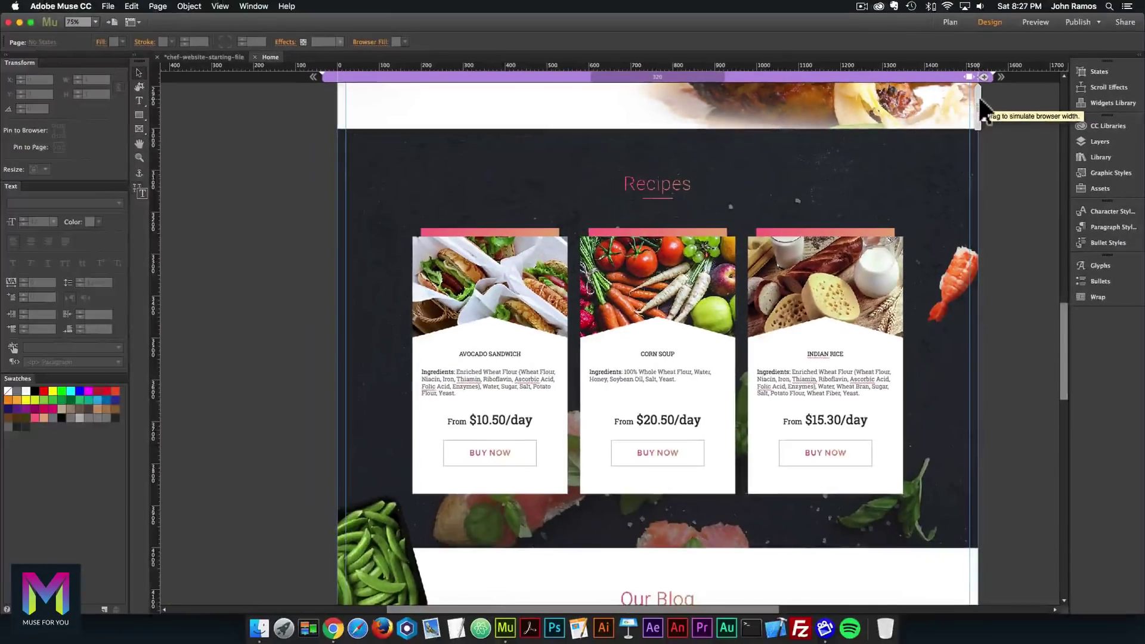
drag(955, 101, 924, 105)
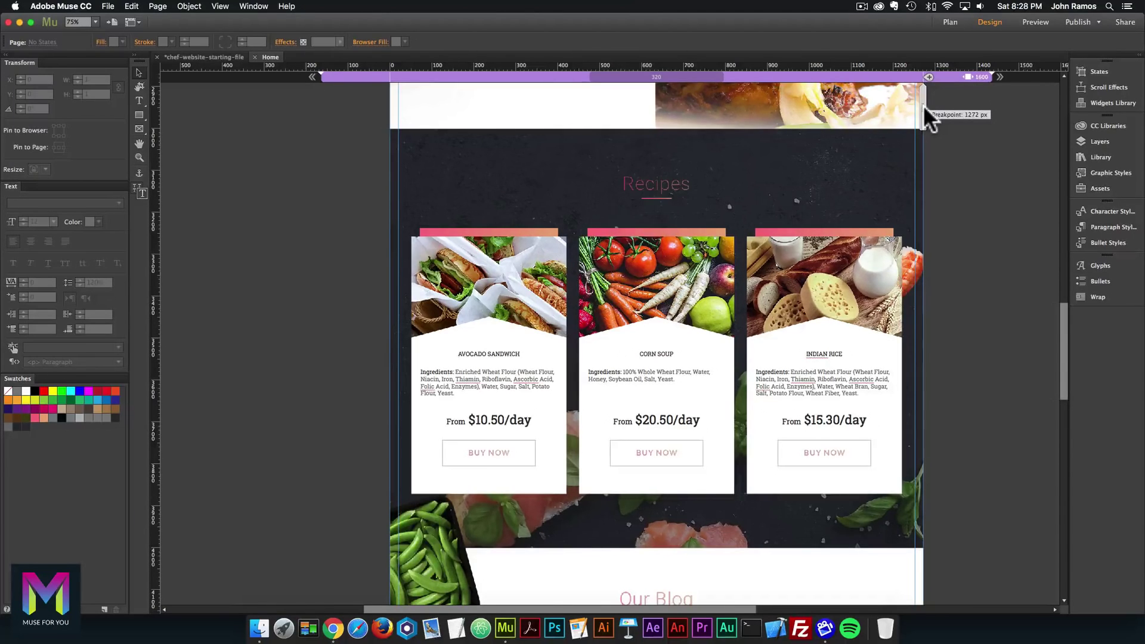
drag(923, 105, 924, 106)
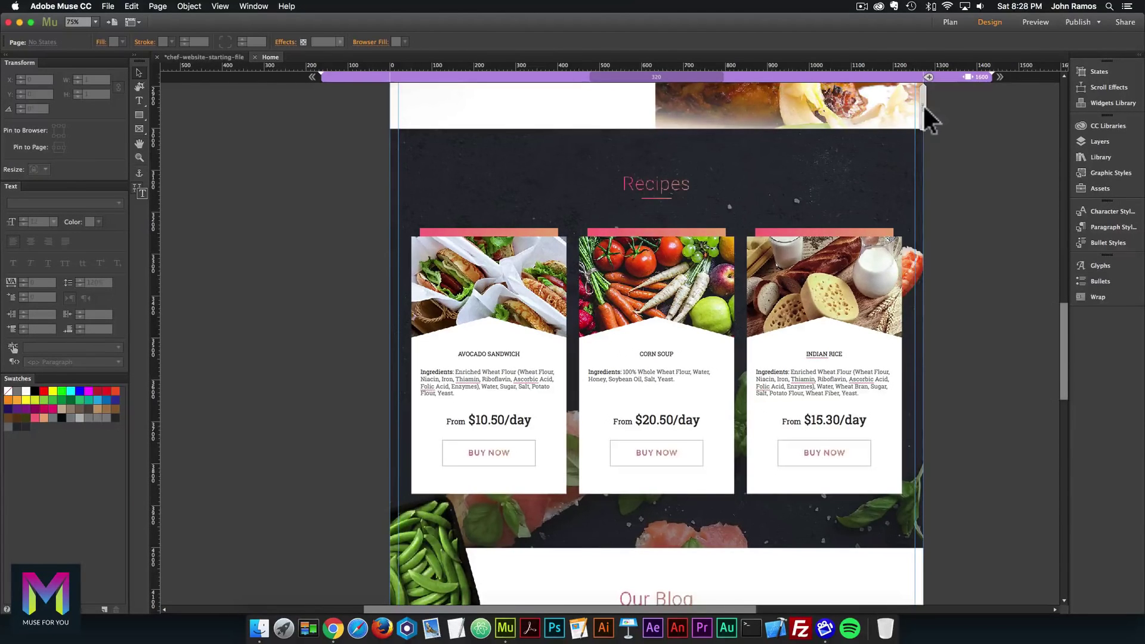
Step: Turn off Fluid Width for the Home page's breakpoint while viewing the Recipes section
mouse_move(1064, 364)
mouse_down()
mouse_move(1063, 224)
mouse_move(1041, 149)
mouse_move(1047, 360)
mouse_up()
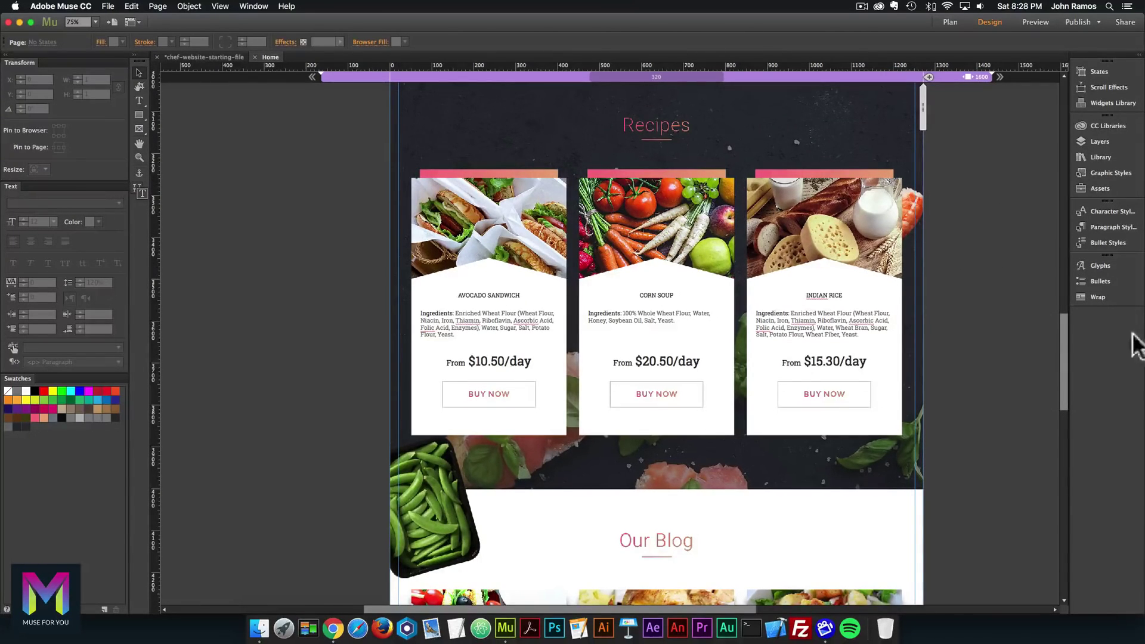
mouse_move(1063, 334)
mouse_down()
mouse_move(1067, 490)
mouse_move(1061, 319)
mouse_up()
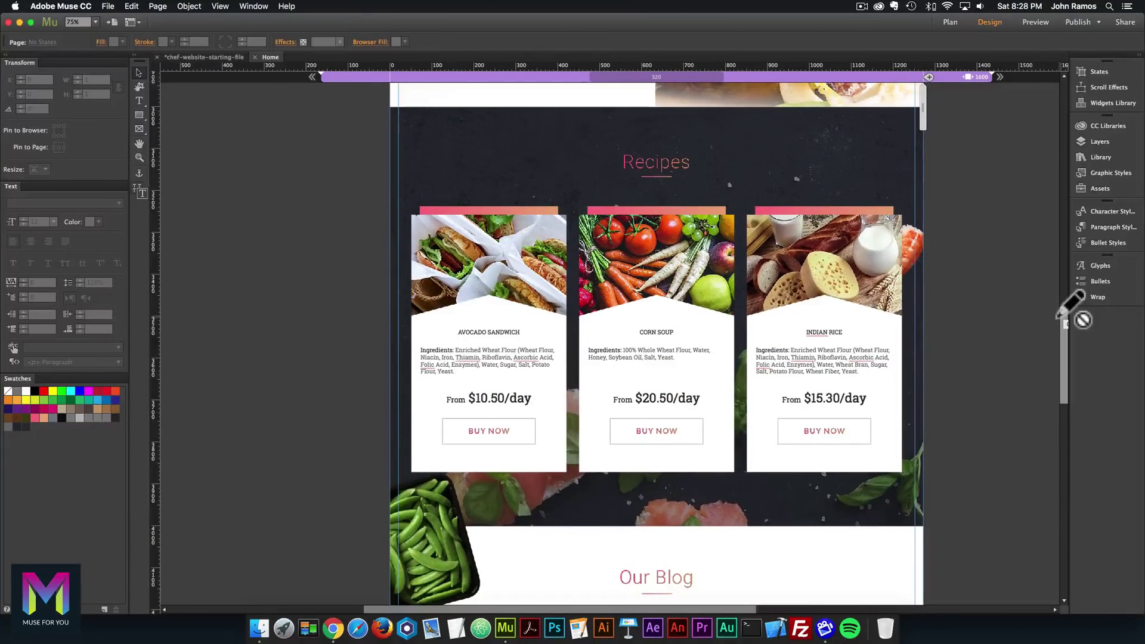
click(976, 138)
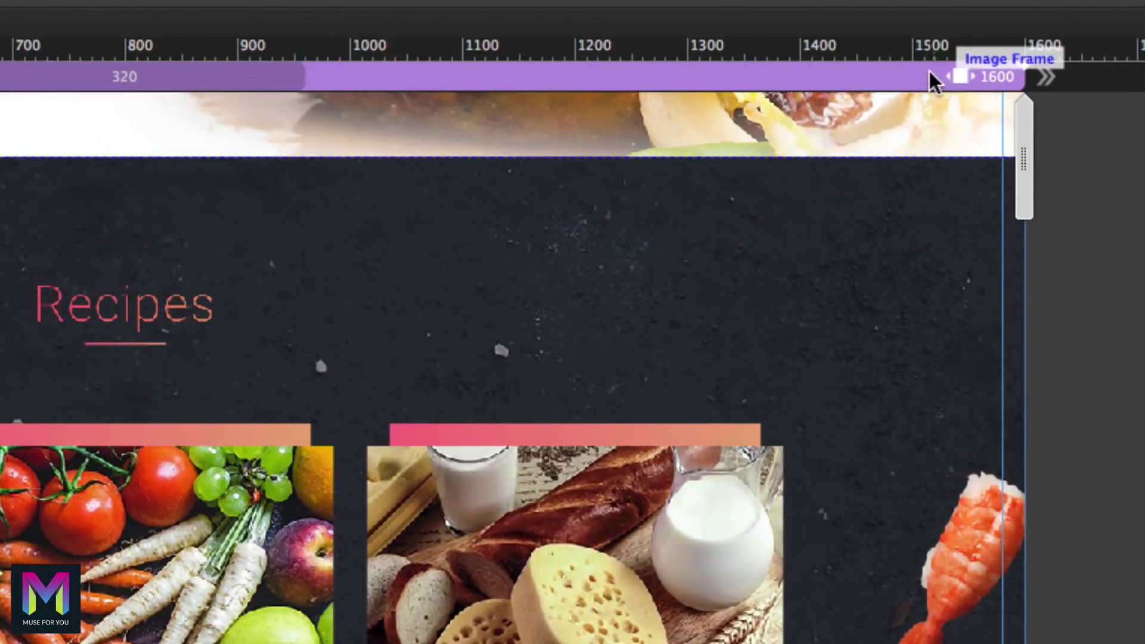
right_click(909, 69)
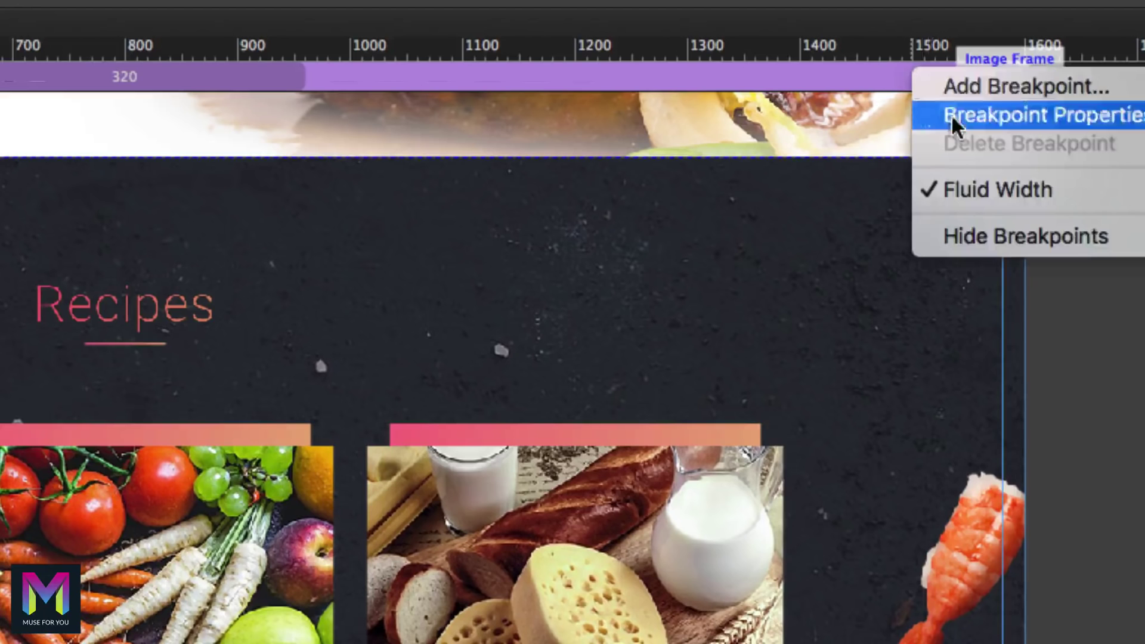
click(961, 189)
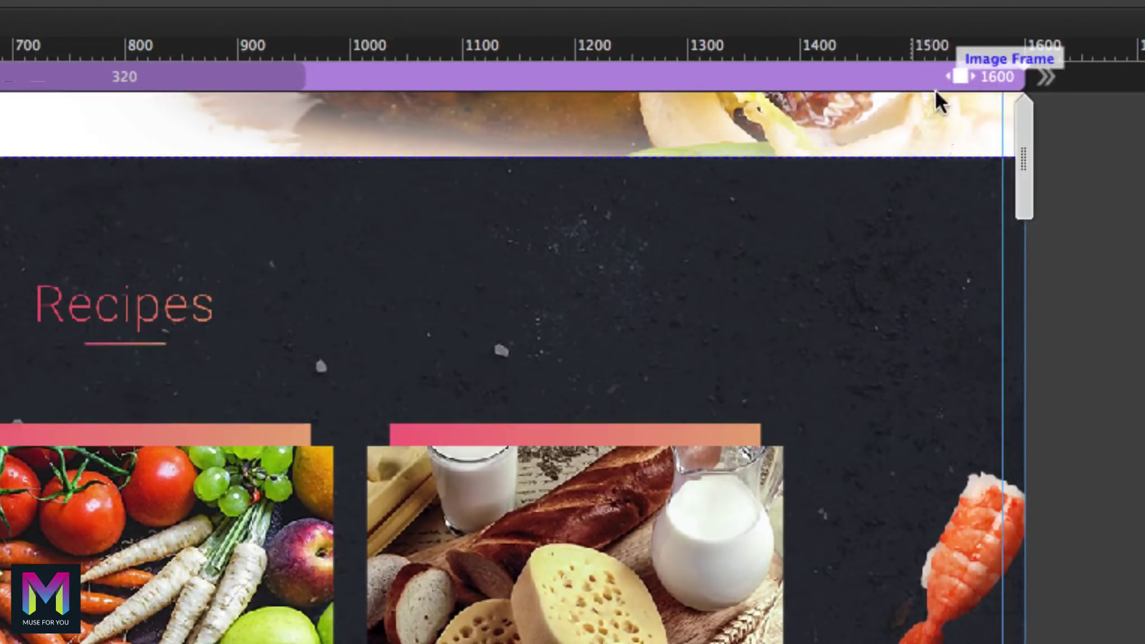
click(960, 78)
right_click(975, 75)
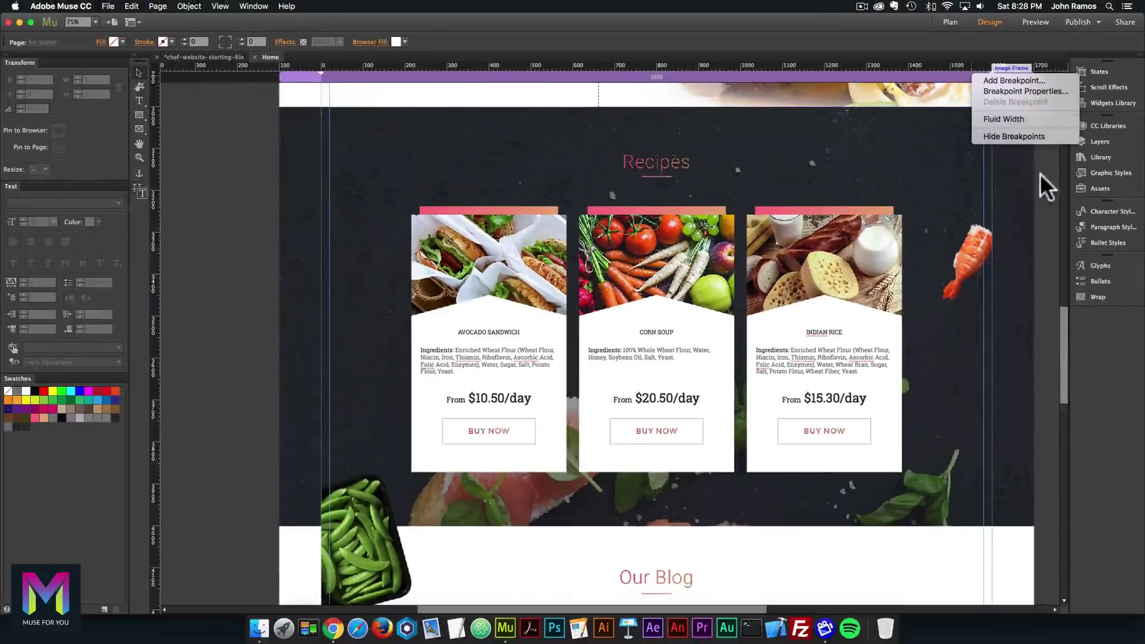
click(946, 367)
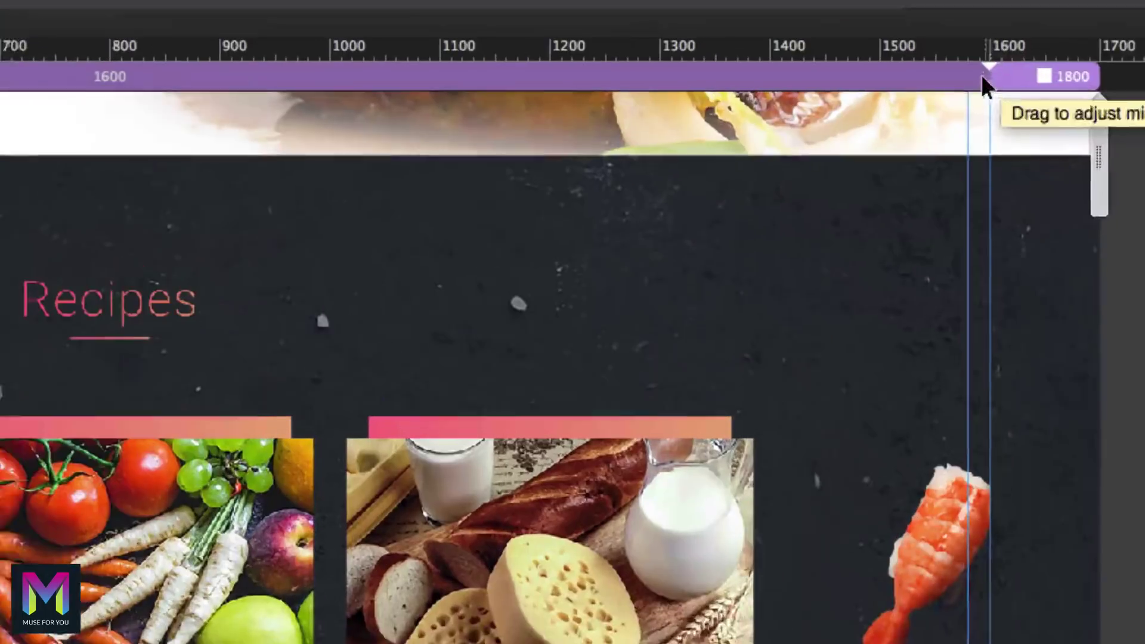
Step: Set the Home page's fixed page width to 1080 in the breakpoint properties, and extend its minimum width to 1280
right_click(913, 74)
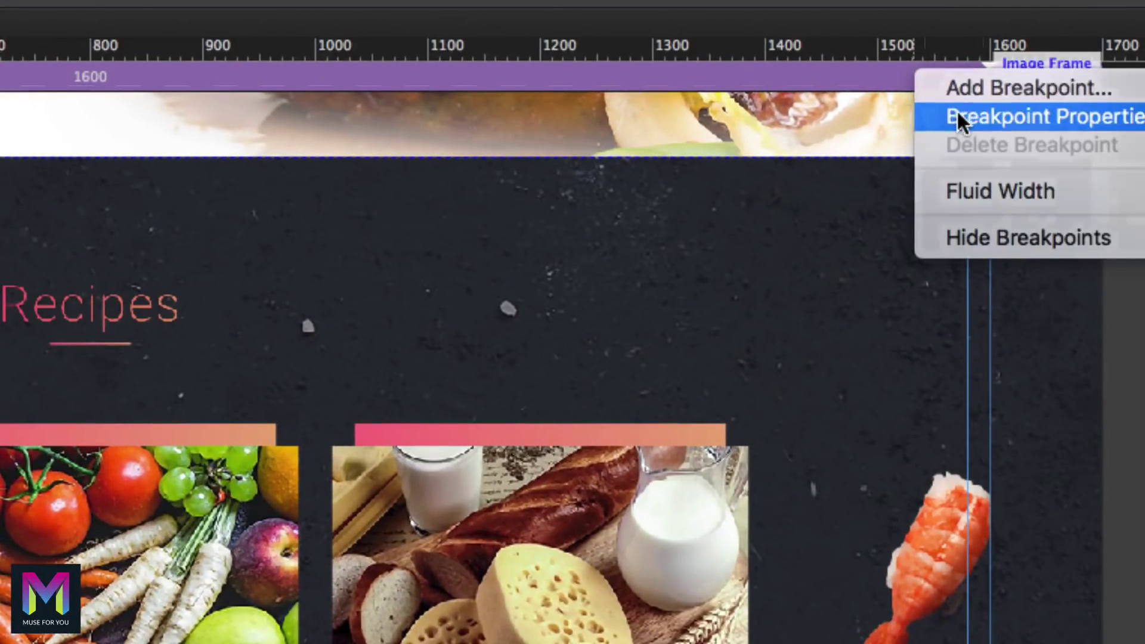
click(958, 114)
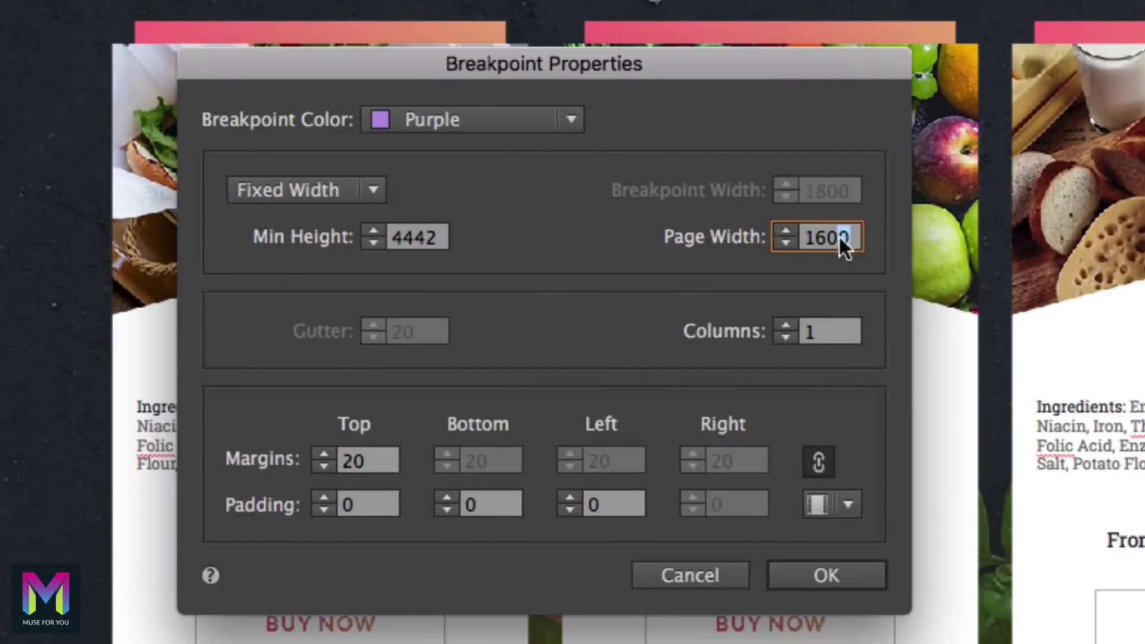
drag(839, 238, 755, 230)
text(1080)
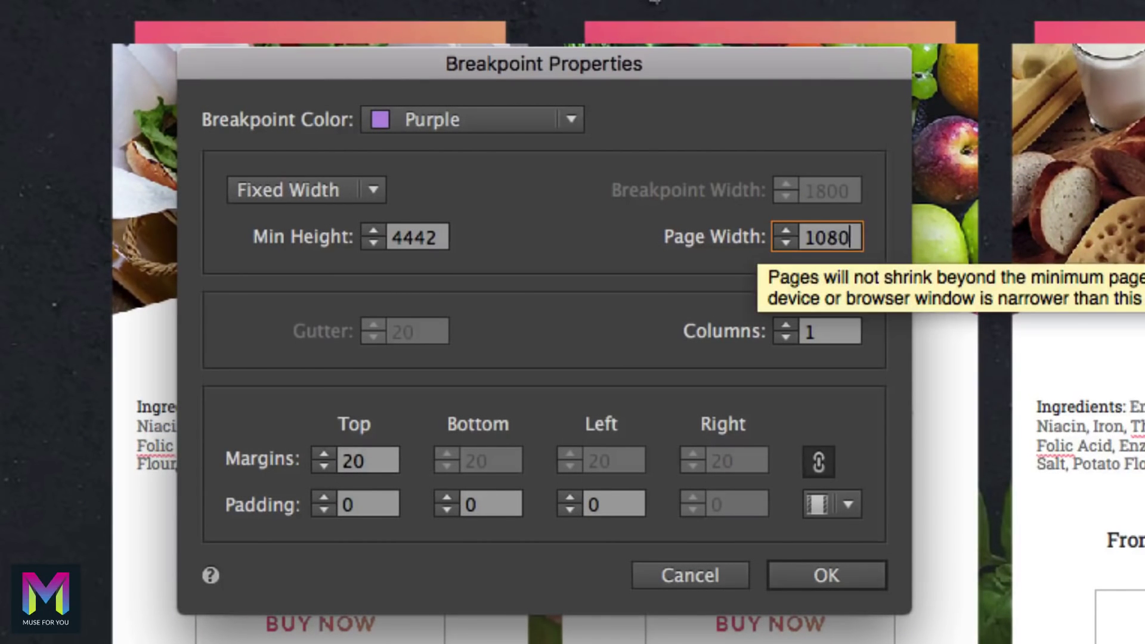
click(824, 576)
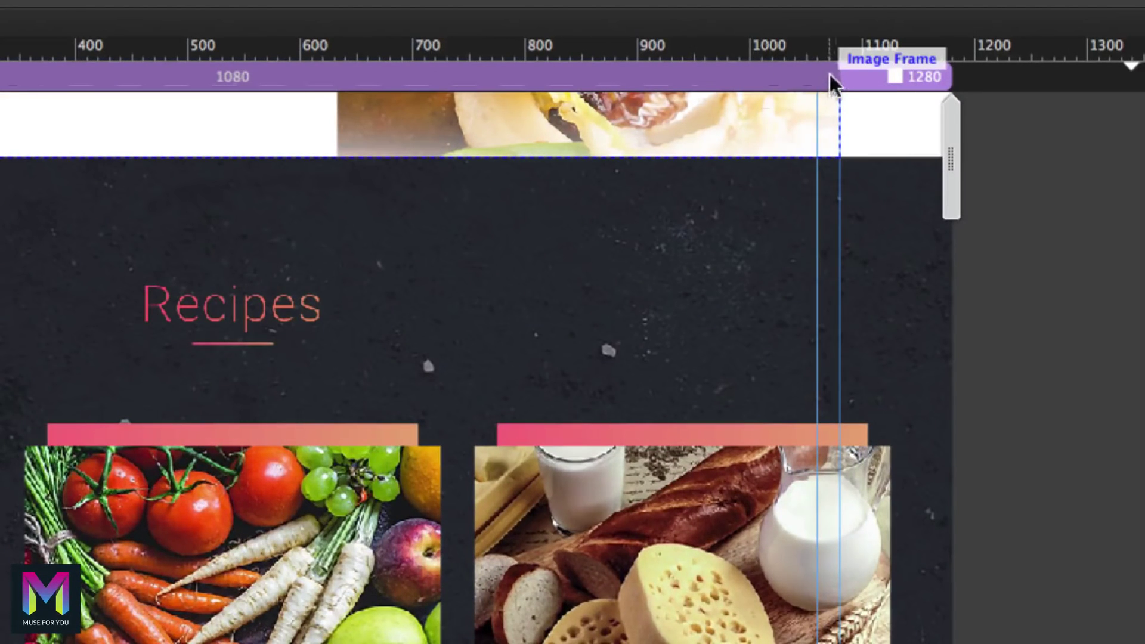
drag(838, 73, 973, 73)
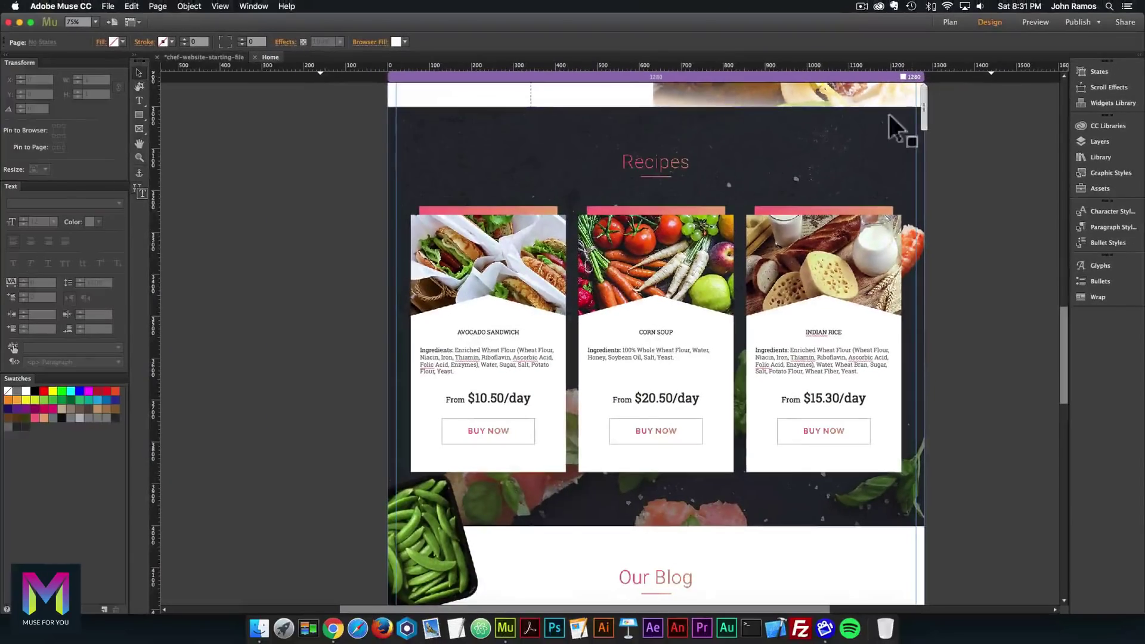
Step: Preview the Home page in the browser and look through it from the hero section down to the footer
click(108, 6)
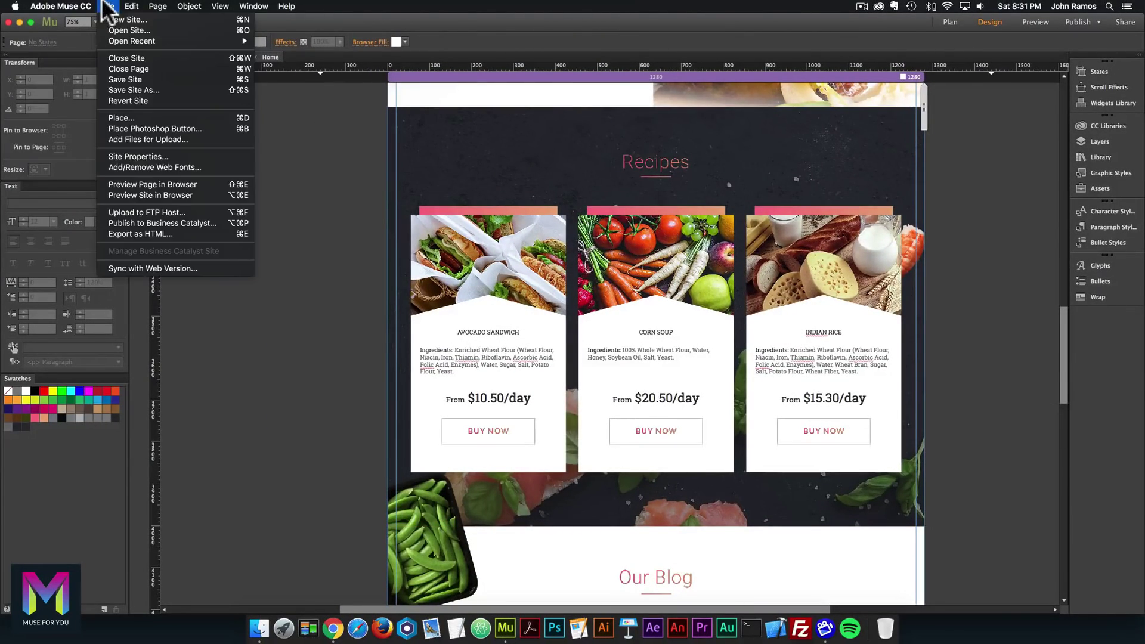
click(149, 185)
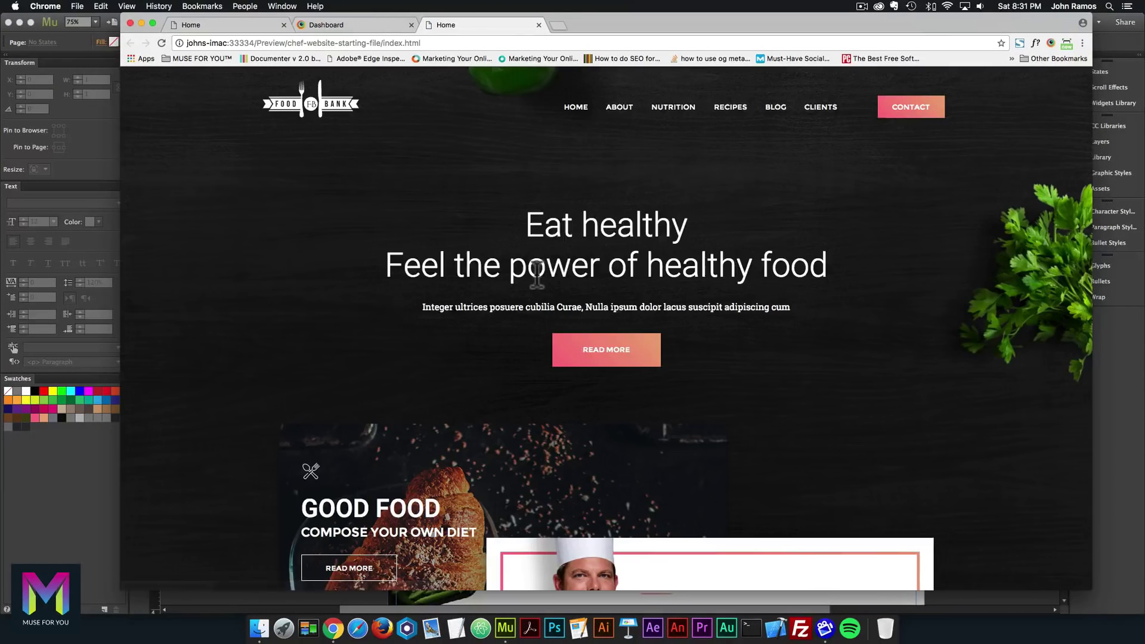
scroll(543, 271, down, 3)
scroll(545, 271, down, 20)
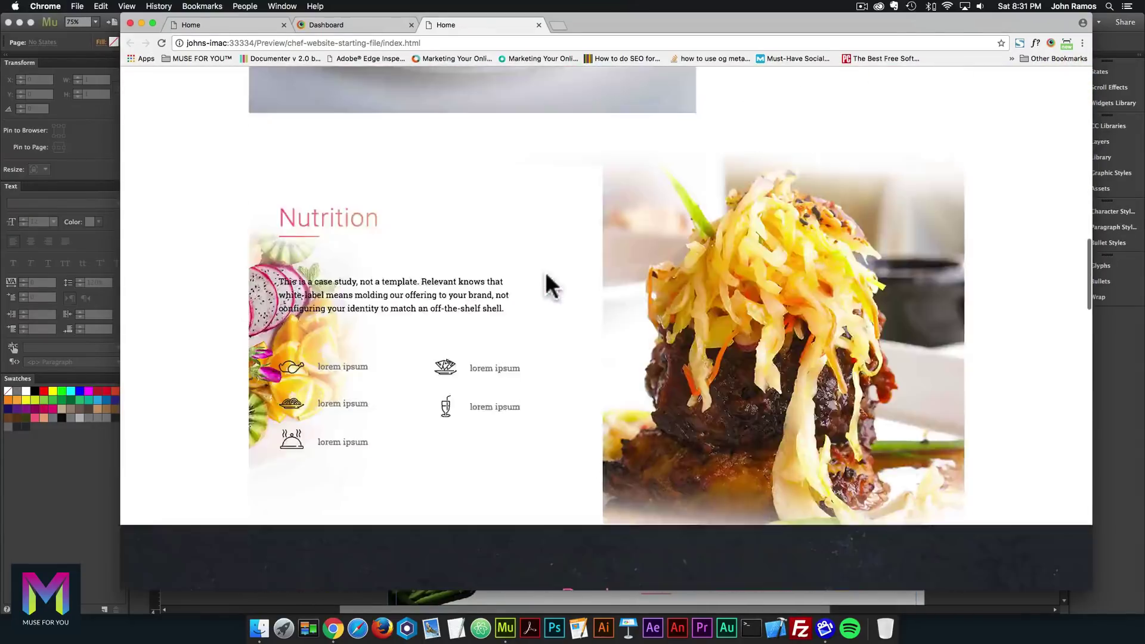
scroll(545, 271, down, 15)
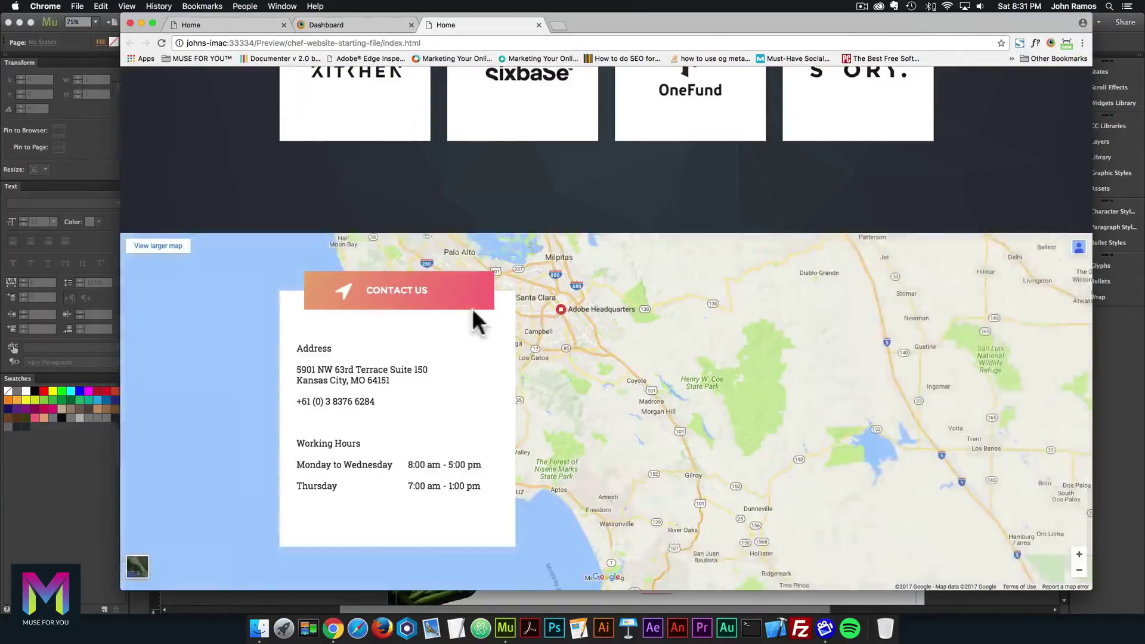
scroll(473, 307, down, 5)
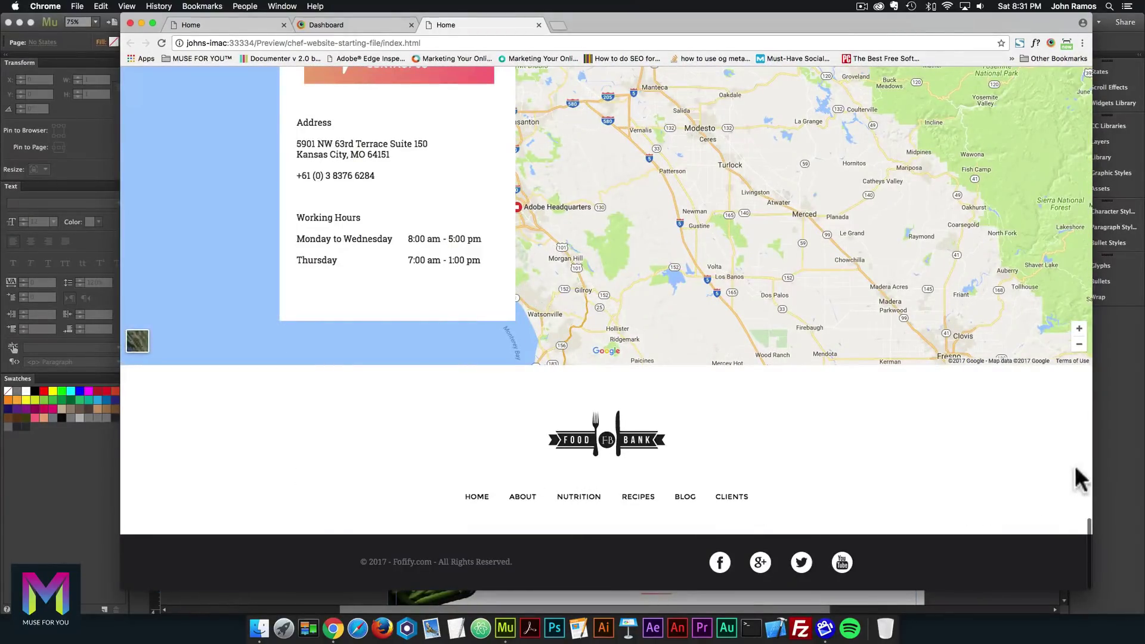
mouse_move(1093, 457)
mouse_down()
mouse_move(1136, 457)
mouse_move(831, 463)
mouse_move(1089, 454)
mouse_up()
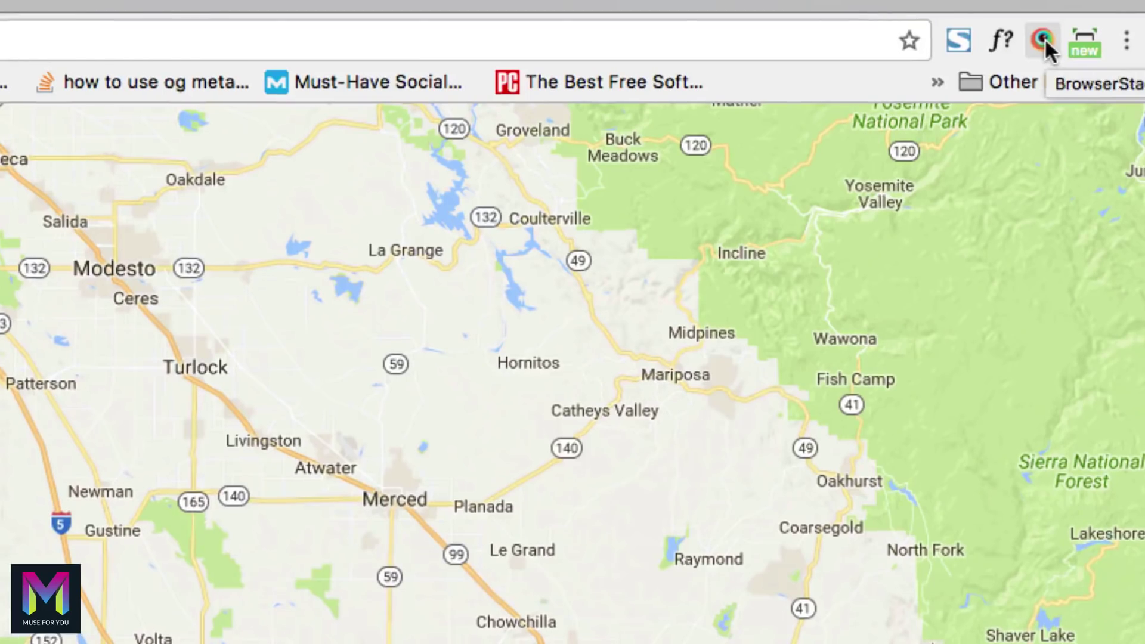
Step: Load the previewed page on the iPhone 6S in BrowserStack and look through it down to the footer
click(1045, 38)
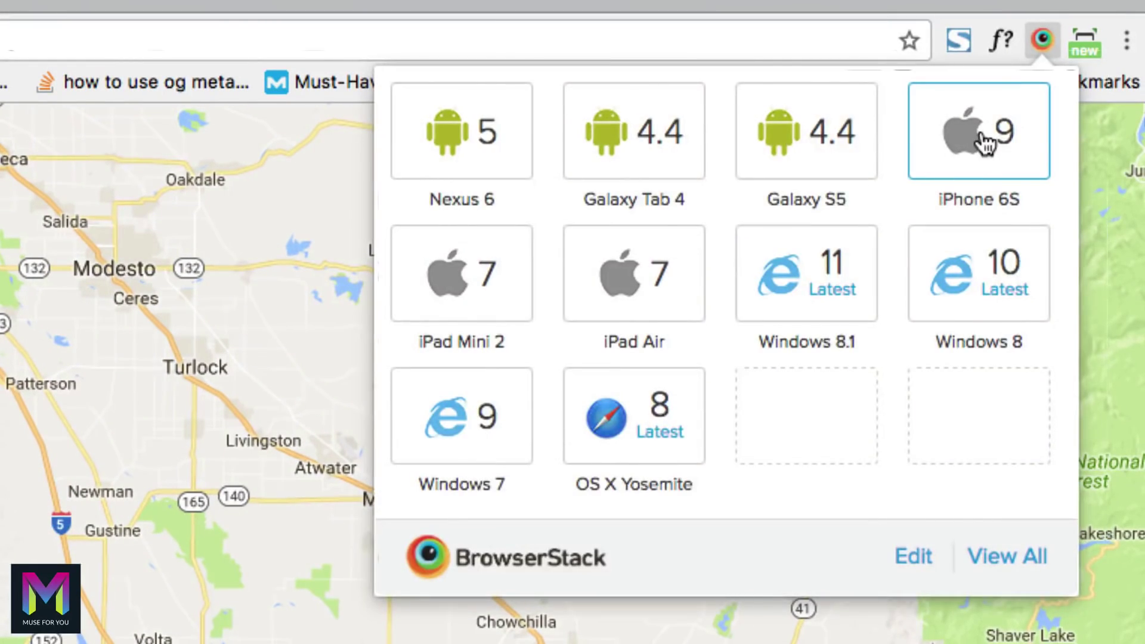
click(984, 142)
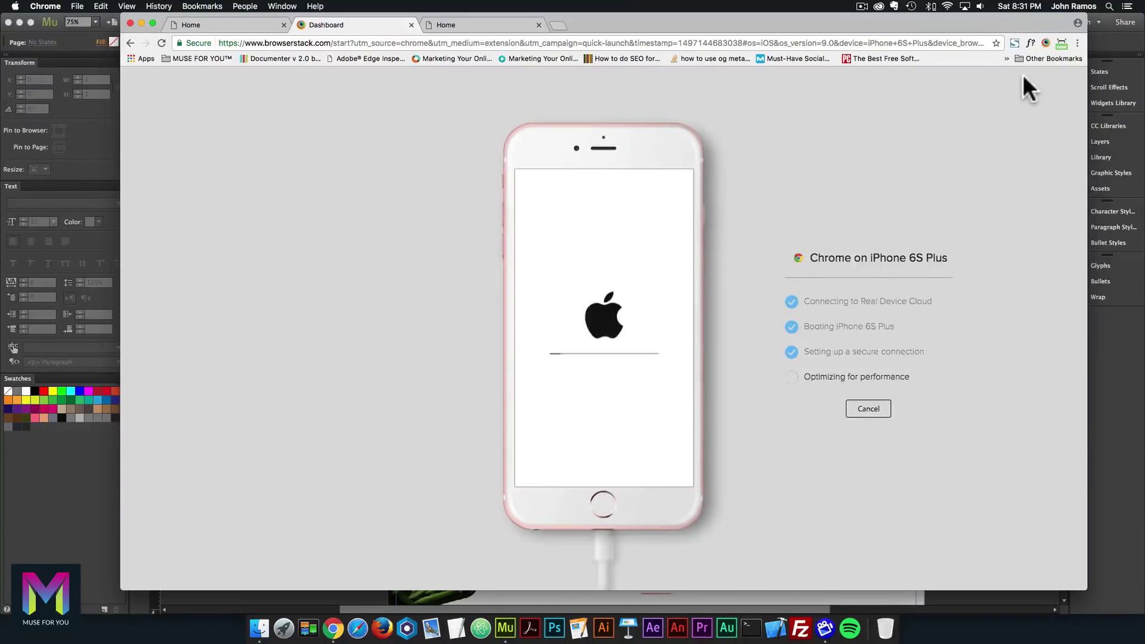
scroll(639, 250, down, 5)
scroll(625, 291, down, 10)
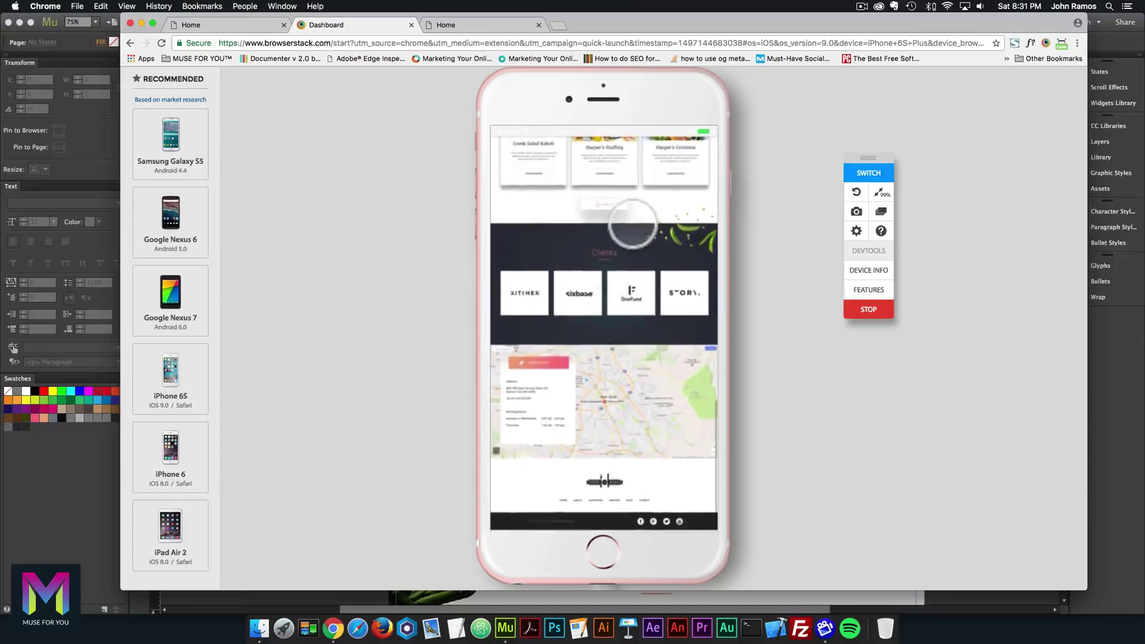
Step: Switch back to Adobe Muse and view the A-Master page and the Home page in turn to compare their breakpoints
key(super+Tab)
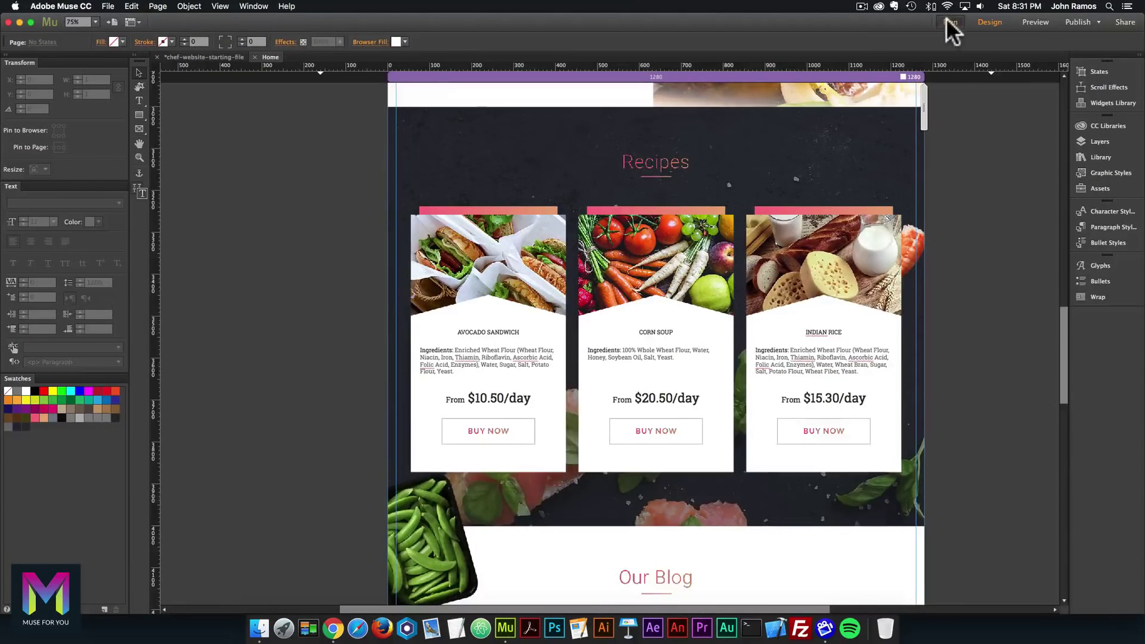
click(949, 23)
double_click(201, 120)
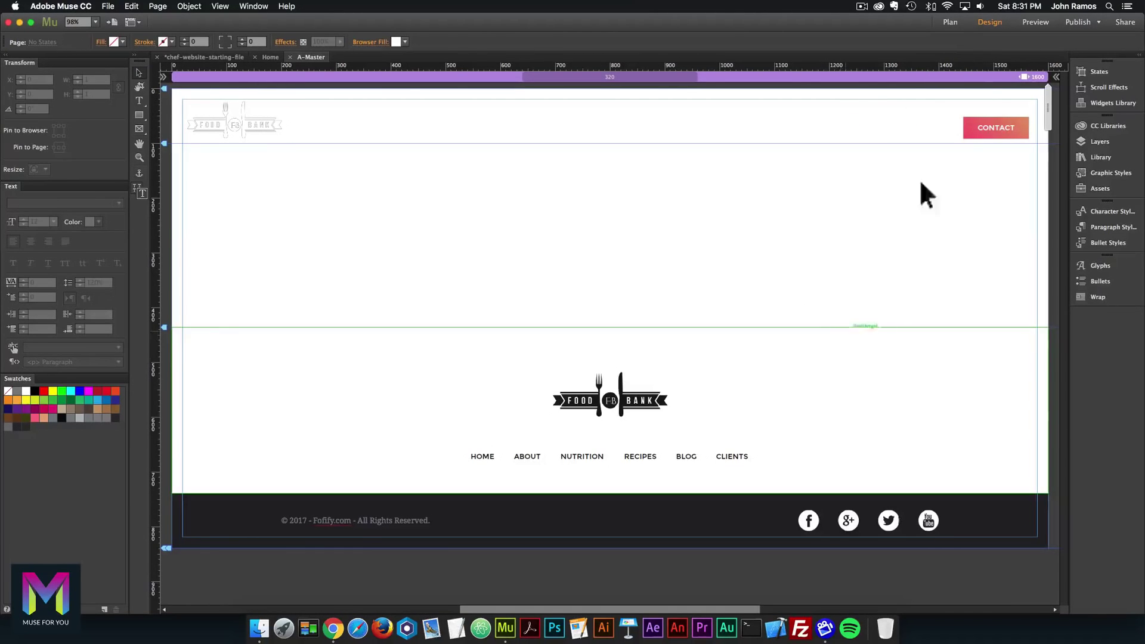
click(949, 22)
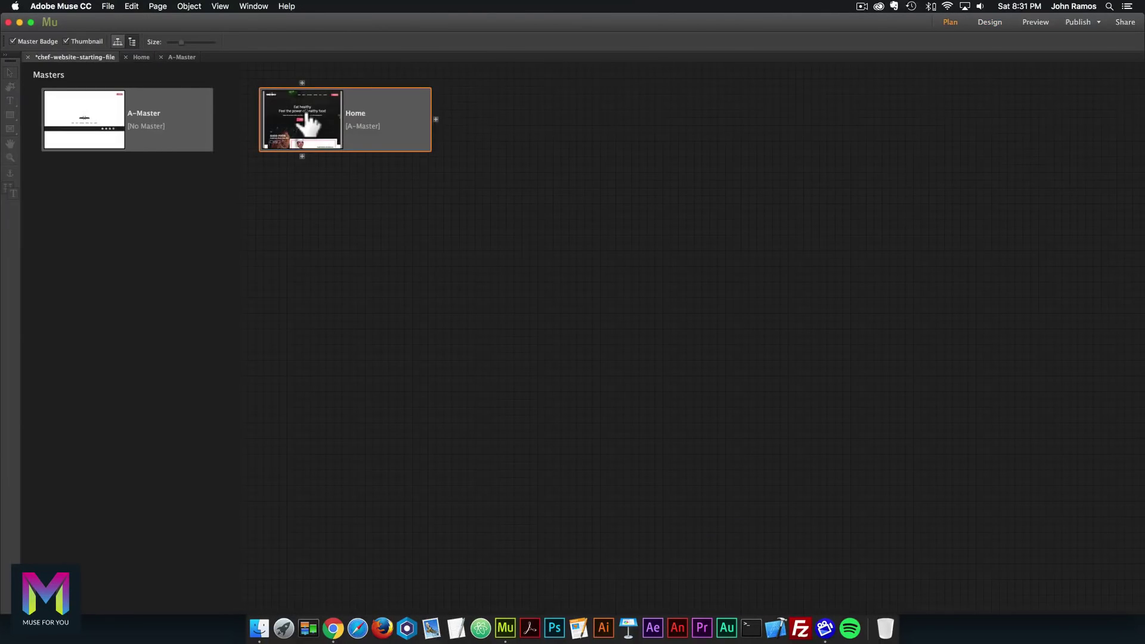
double_click(307, 123)
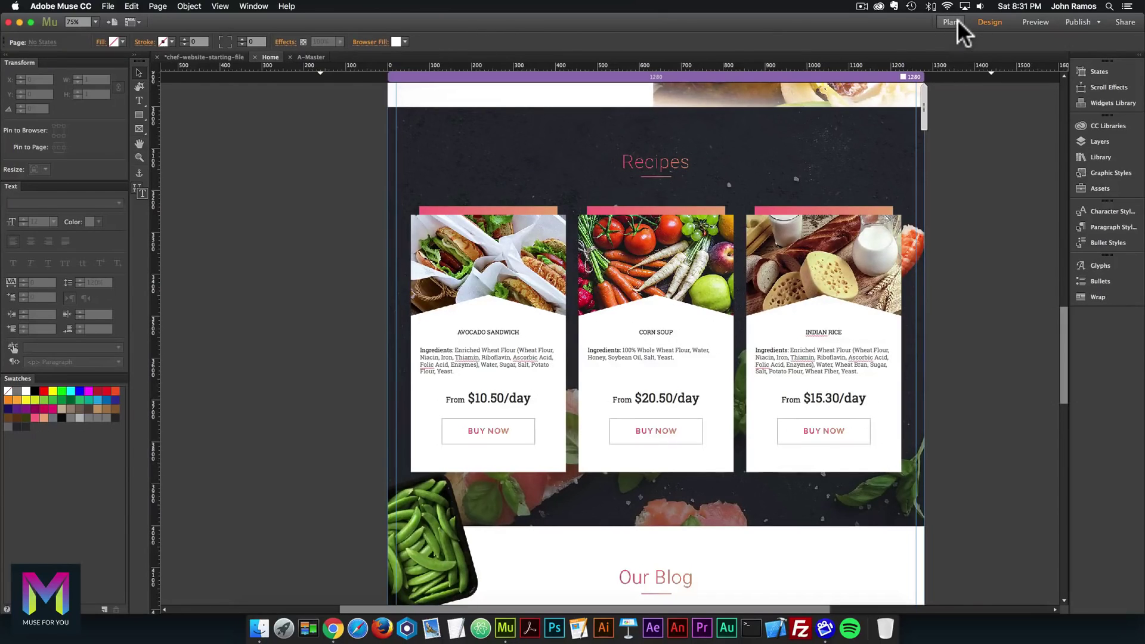
Step: Open the A-Master page and turn off Fluid Width for its breakpoint
click(958, 19)
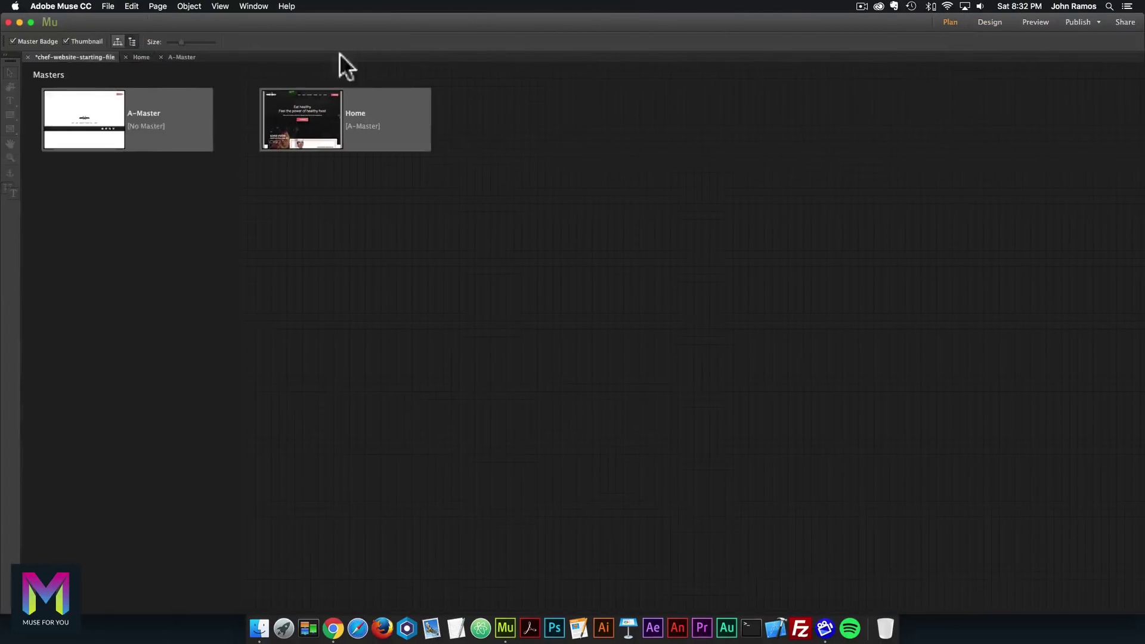
double_click(91, 120)
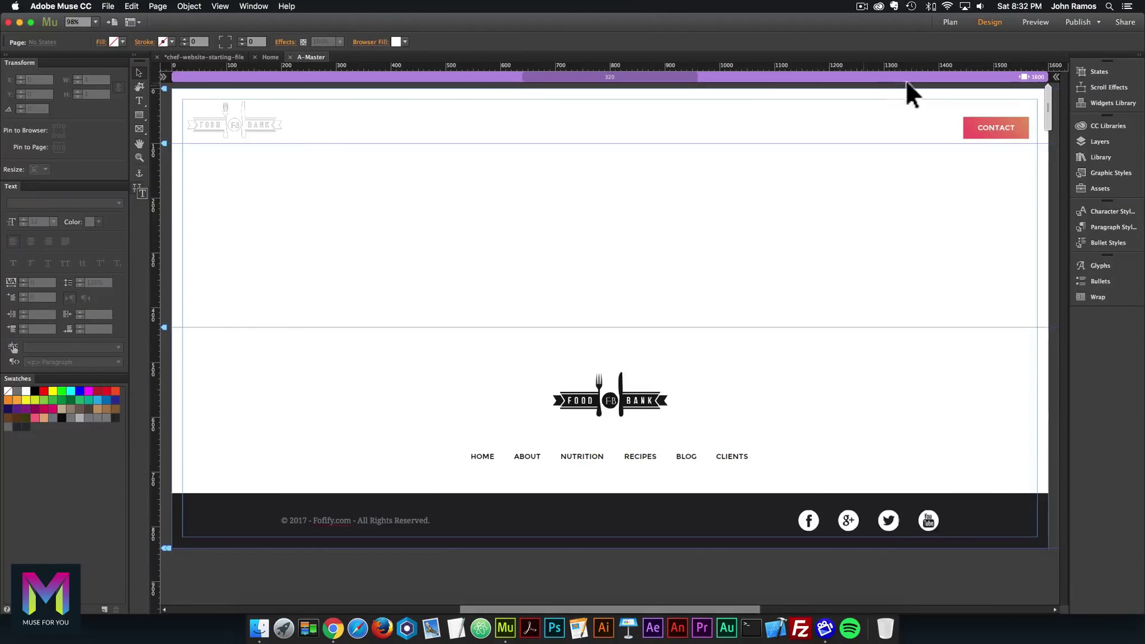
right_click(983, 77)
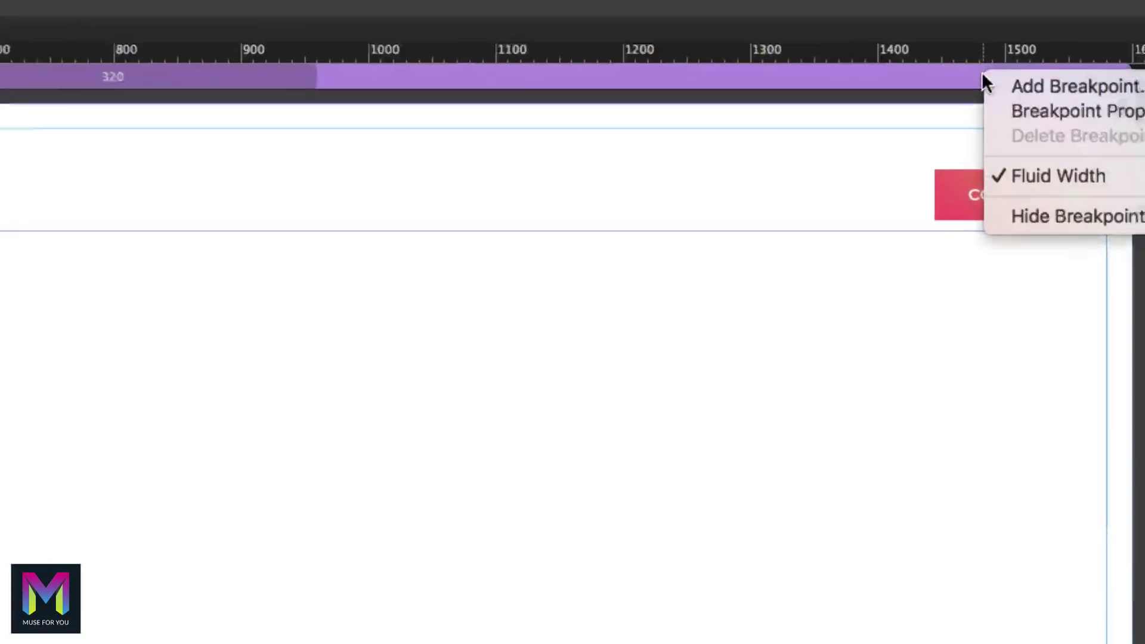
click(914, 192)
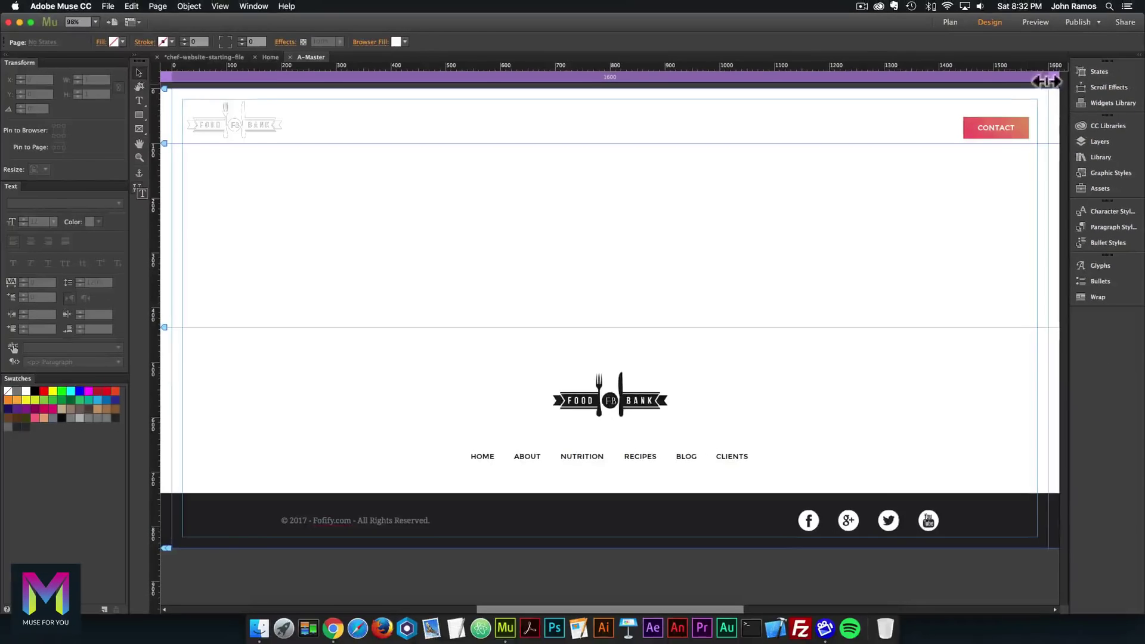
Step: Set the A-Master's fixed page width to 1080 in the breakpoint properties, and extend its minimum width to 1280
right_click(1016, 73)
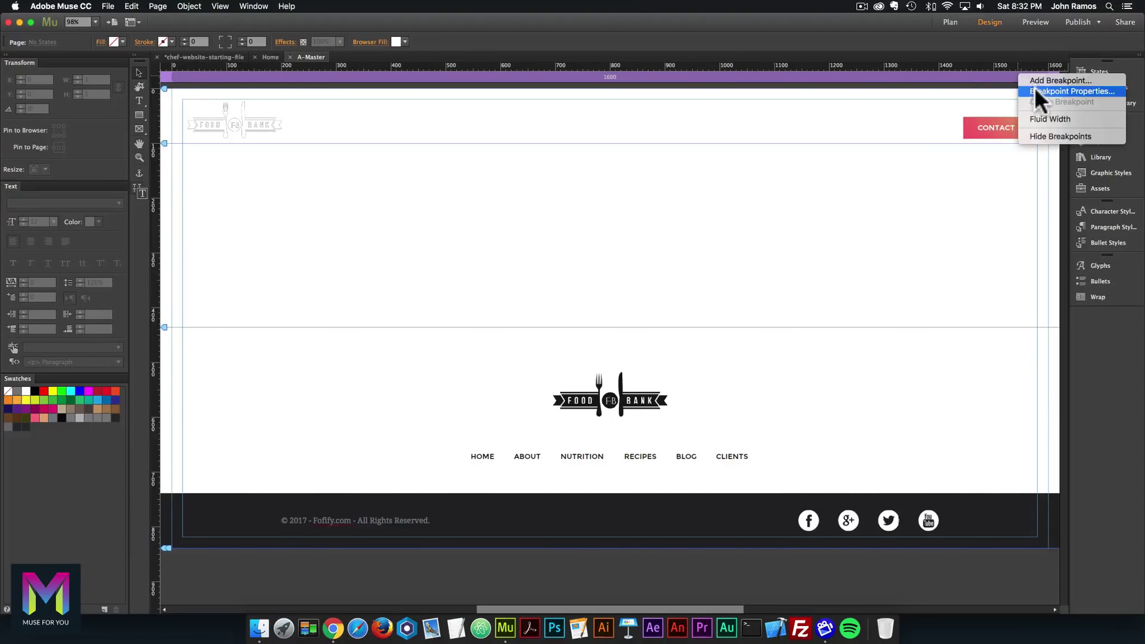
click(1034, 87)
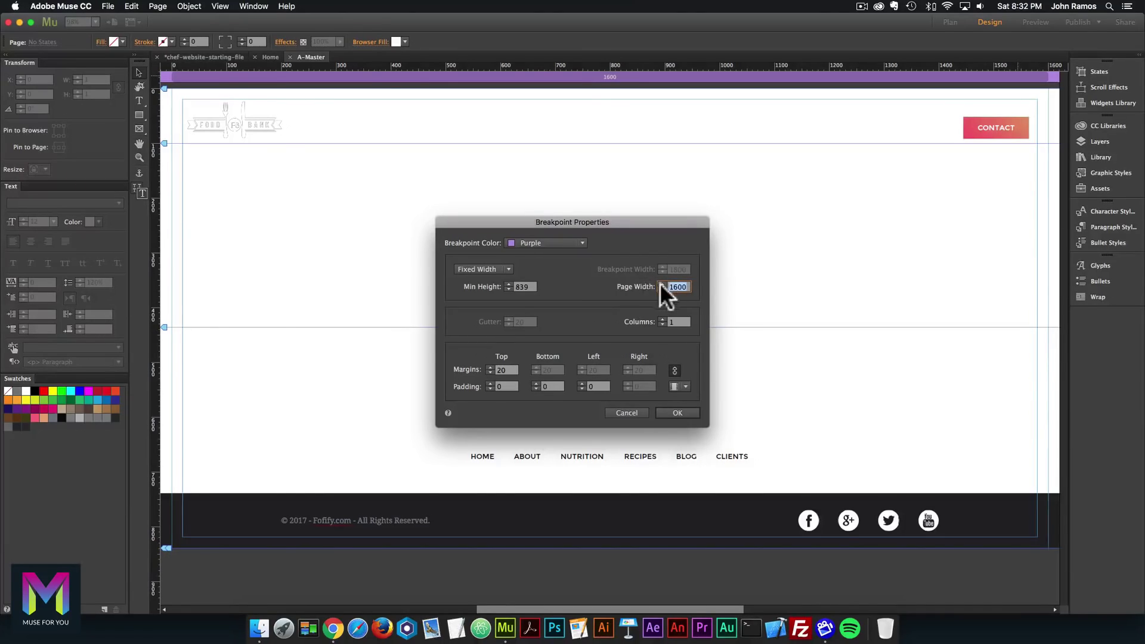
double_click(676, 287)
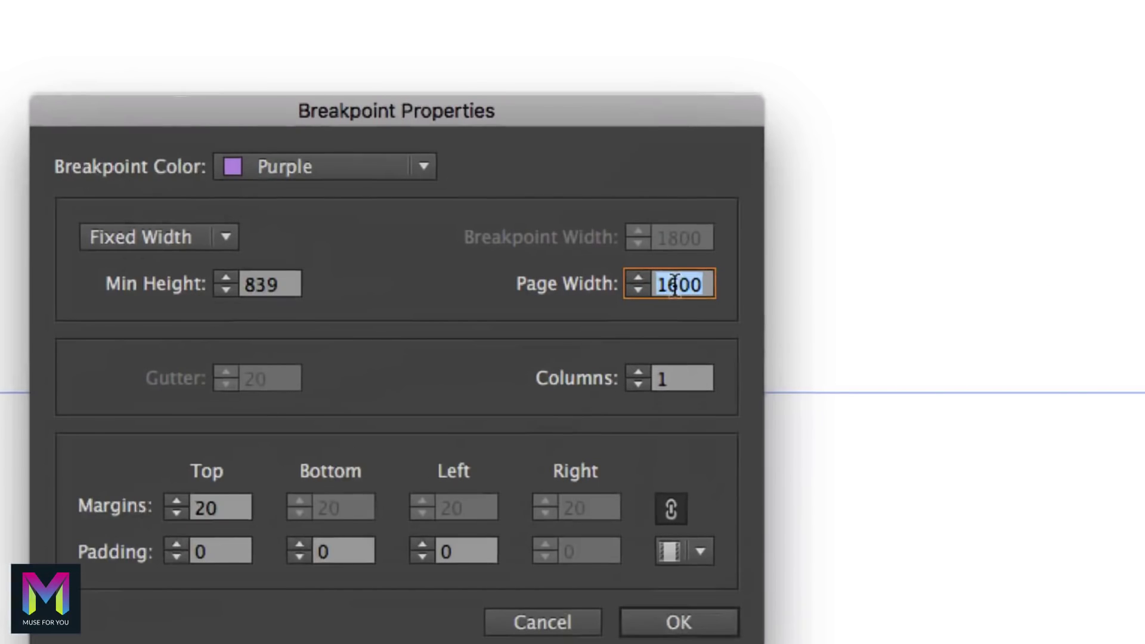
text(1080)
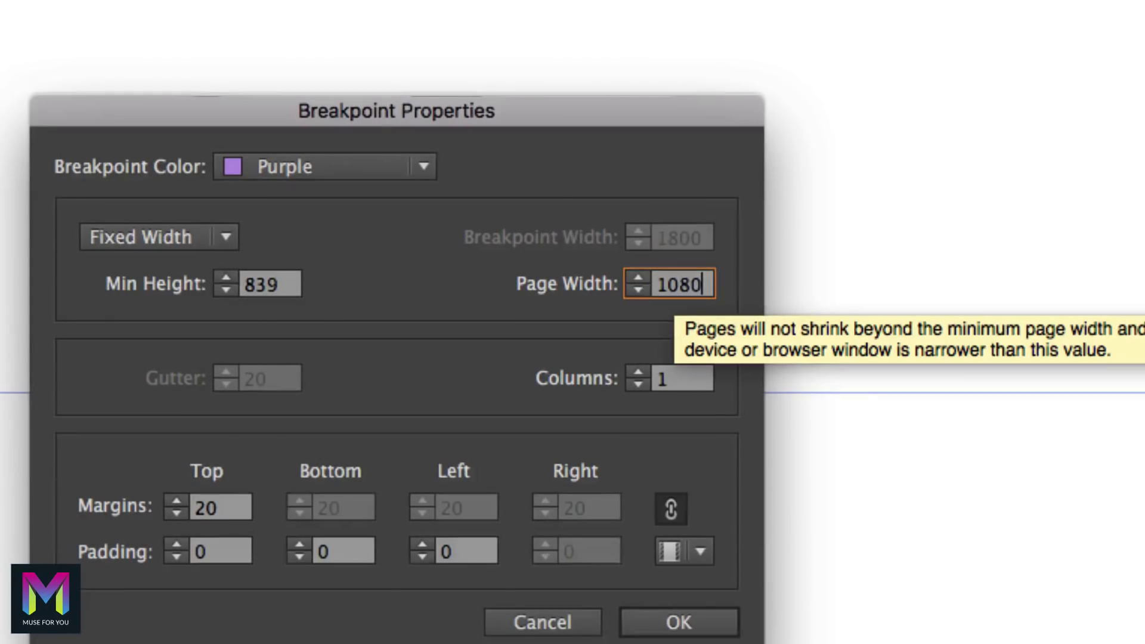
key(Return)
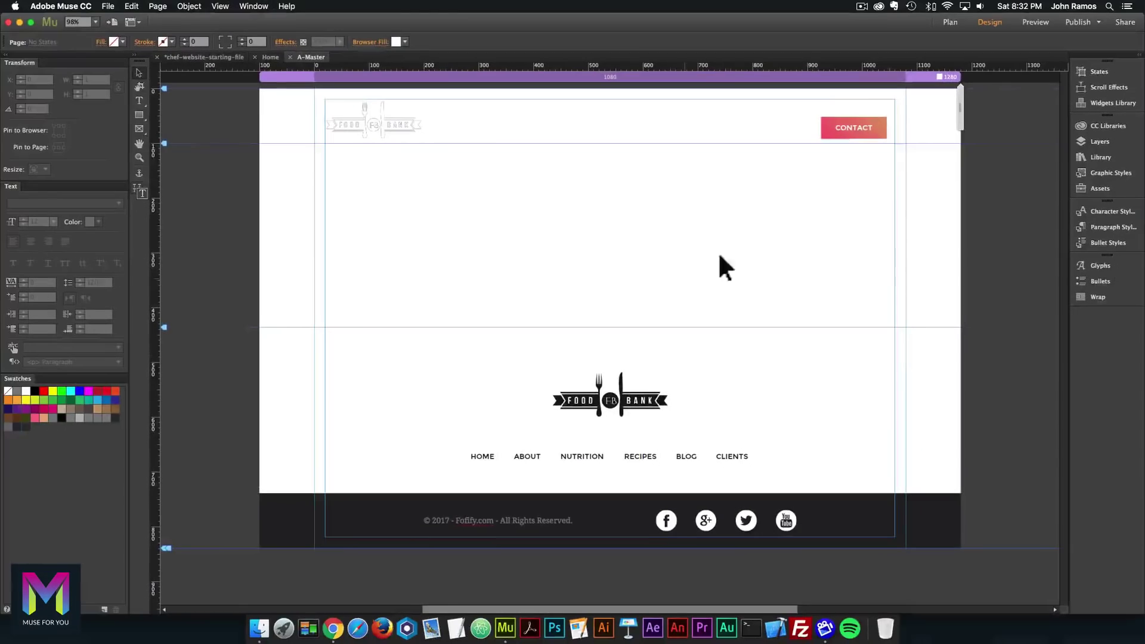
drag(939, 77, 969, 74)
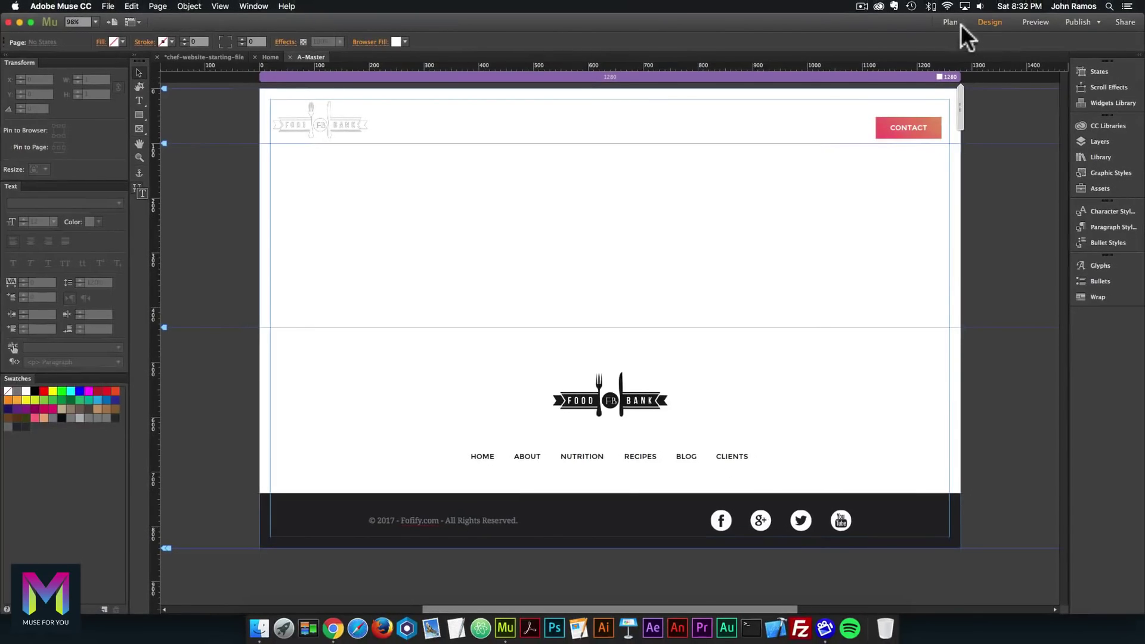
Step: Return to the site plan, open the Home page, and preview it in the Chrome browser
click(951, 22)
click(307, 123)
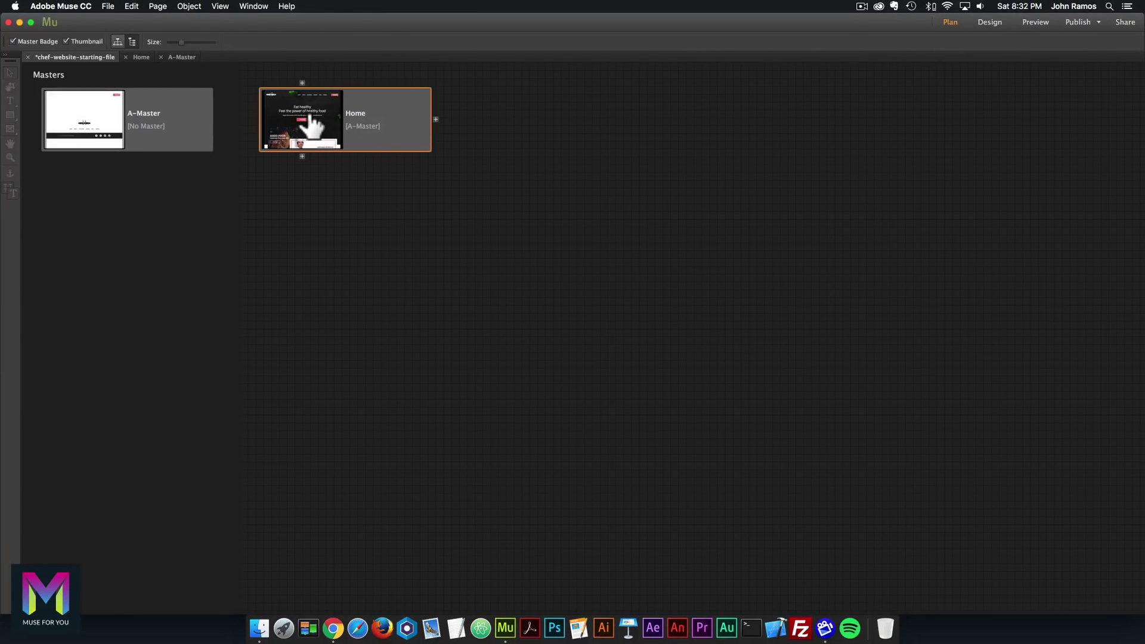
double_click(310, 119)
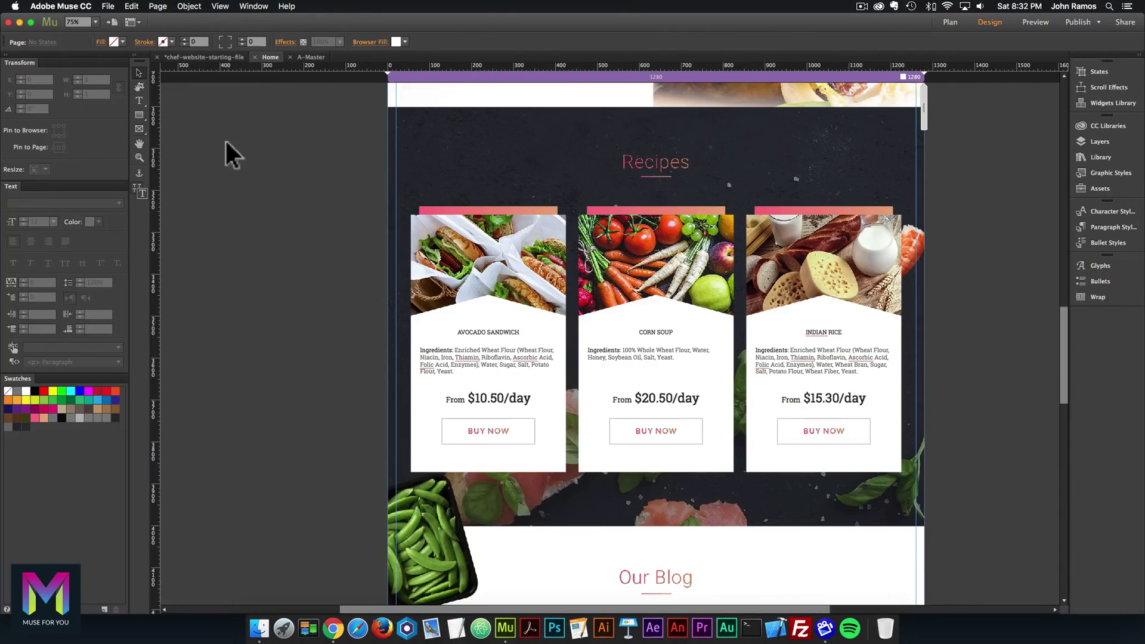
click(108, 6)
click(148, 184)
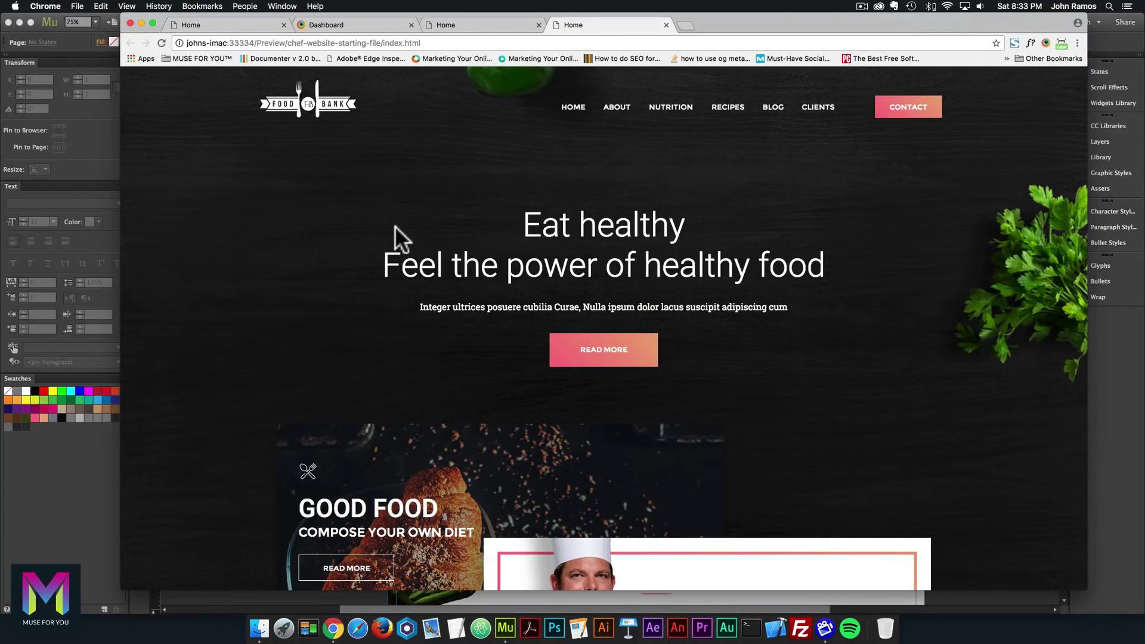
Step: Look through the previewed Home page down to the footer, examining how the images beside the page edges and the full-width sections display
scroll(397, 232, down, 5)
scroll(400, 251, down, 15)
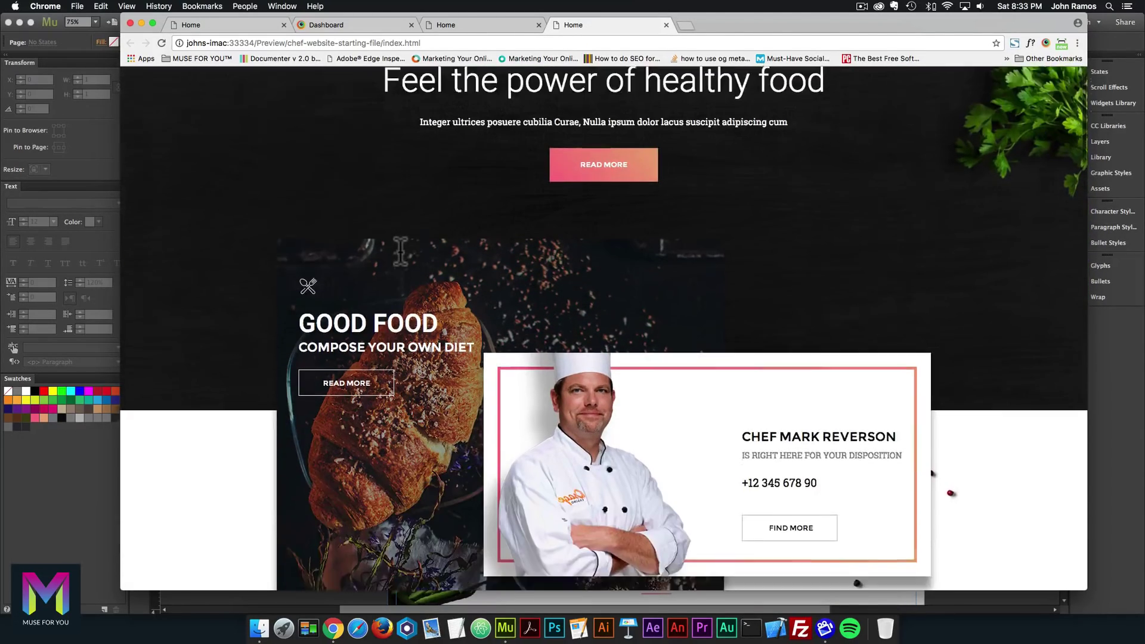
scroll(399, 235, up, 6)
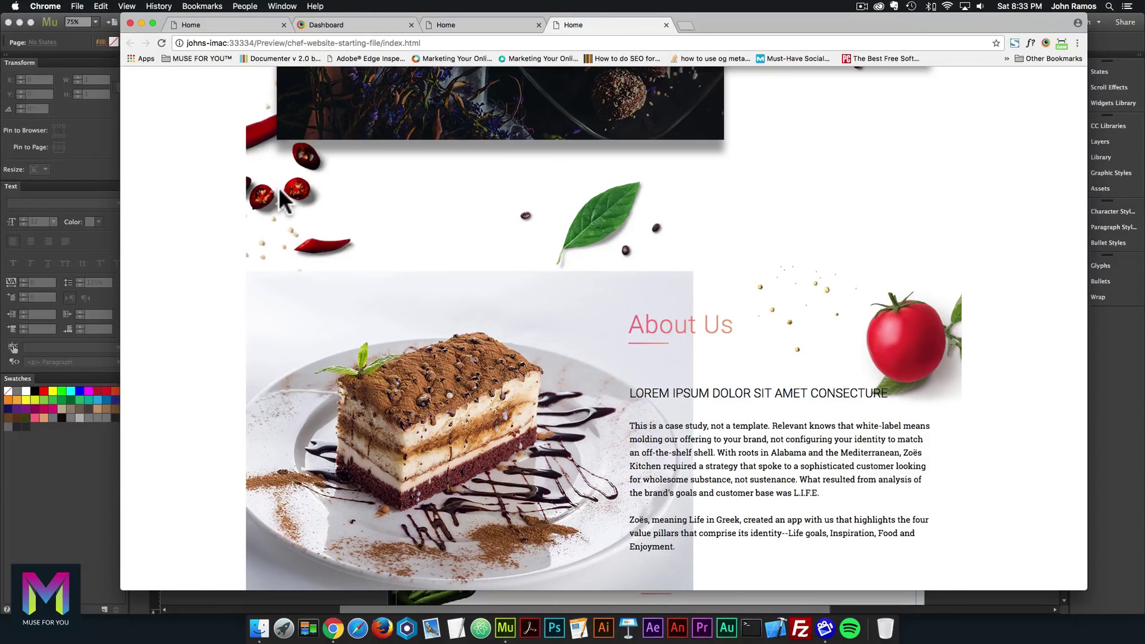
scroll(477, 256, up, 1)
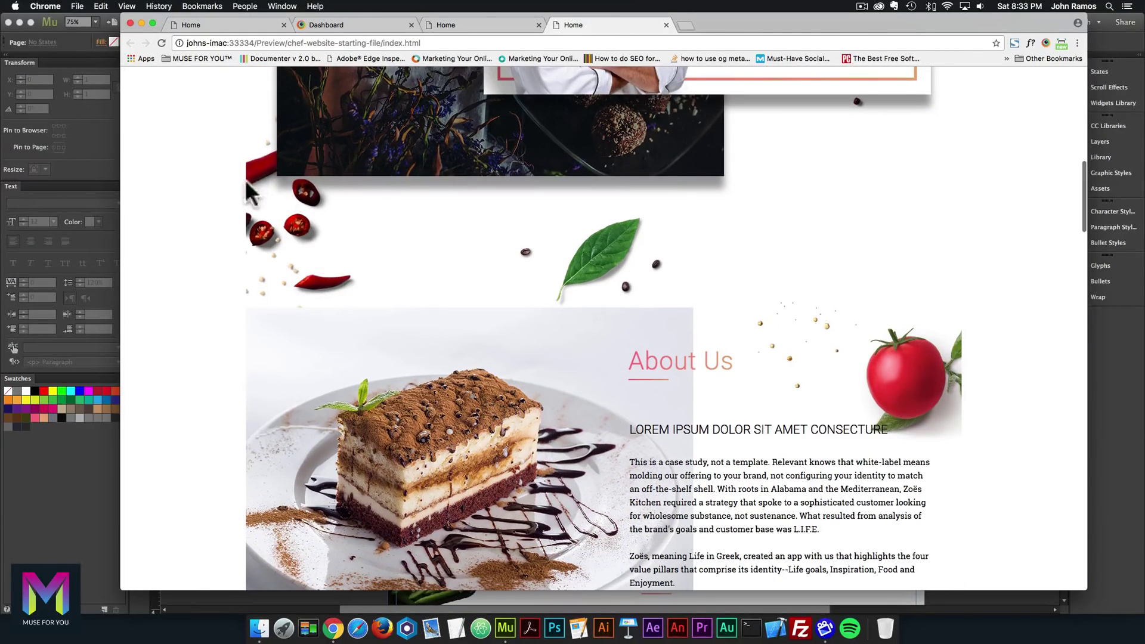
scroll(903, 373, down, 2)
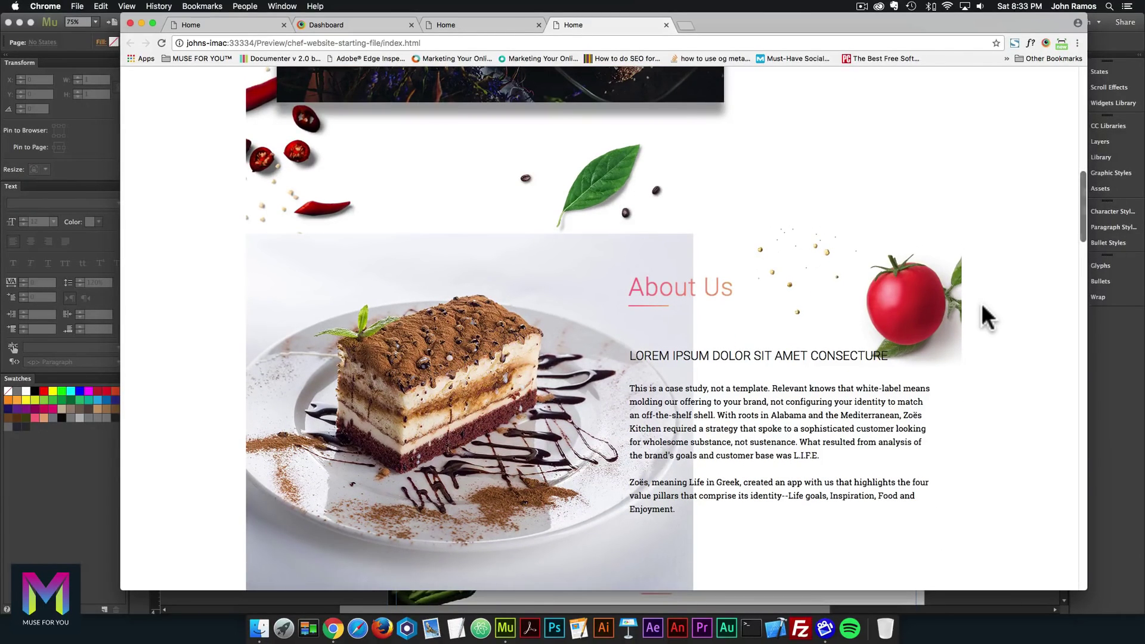
scroll(975, 317, up, 1)
mouse_move(1086, 301)
mouse_down()
mouse_move(856, 301)
mouse_move(1088, 304)
mouse_up()
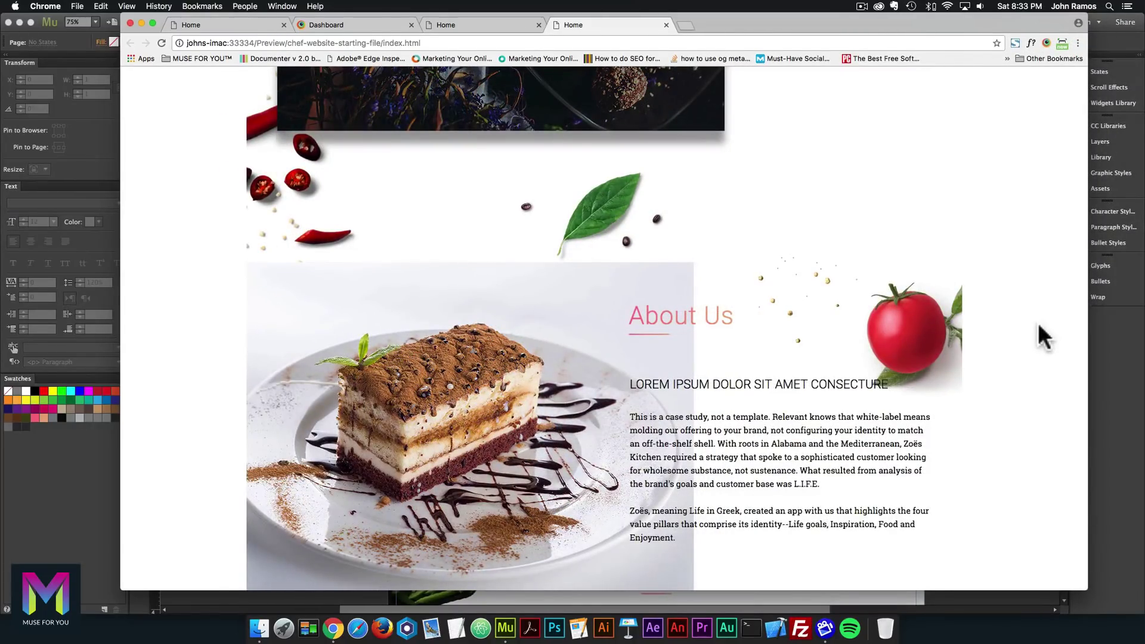
scroll(1043, 326, down, 10)
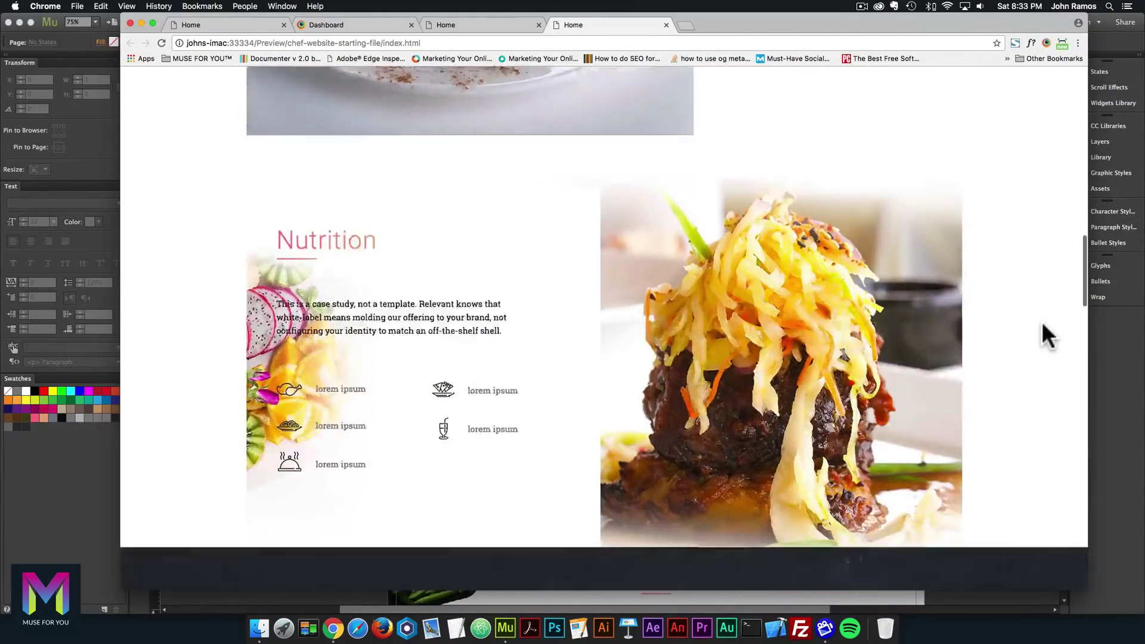
scroll(1043, 325, down, 20)
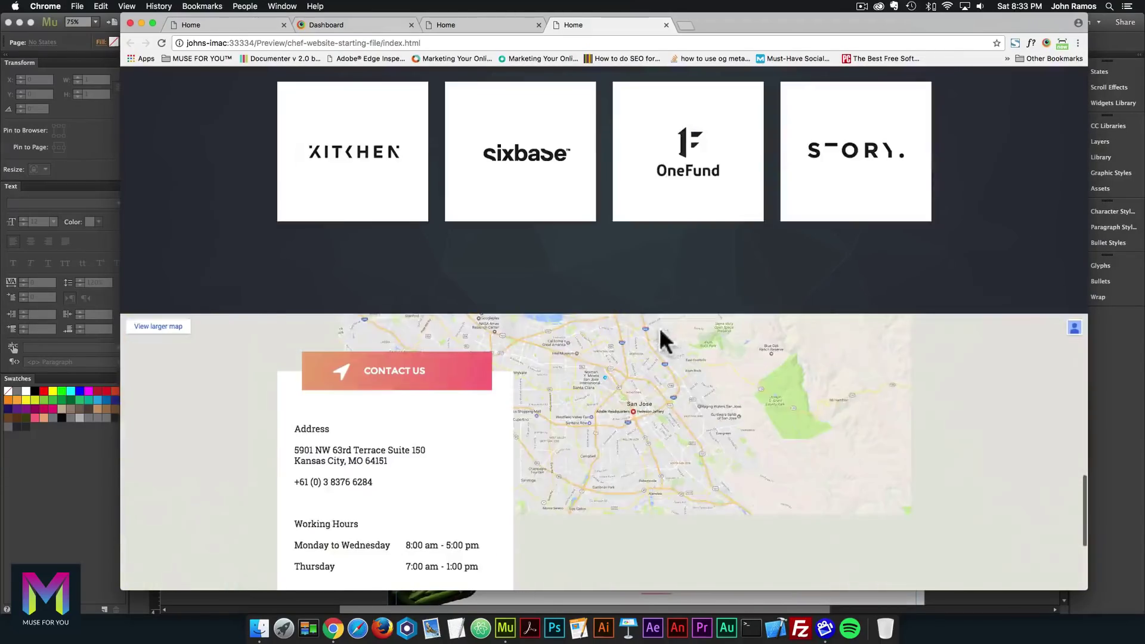
scroll(417, 417, down, 5)
scroll(503, 519, down, 2)
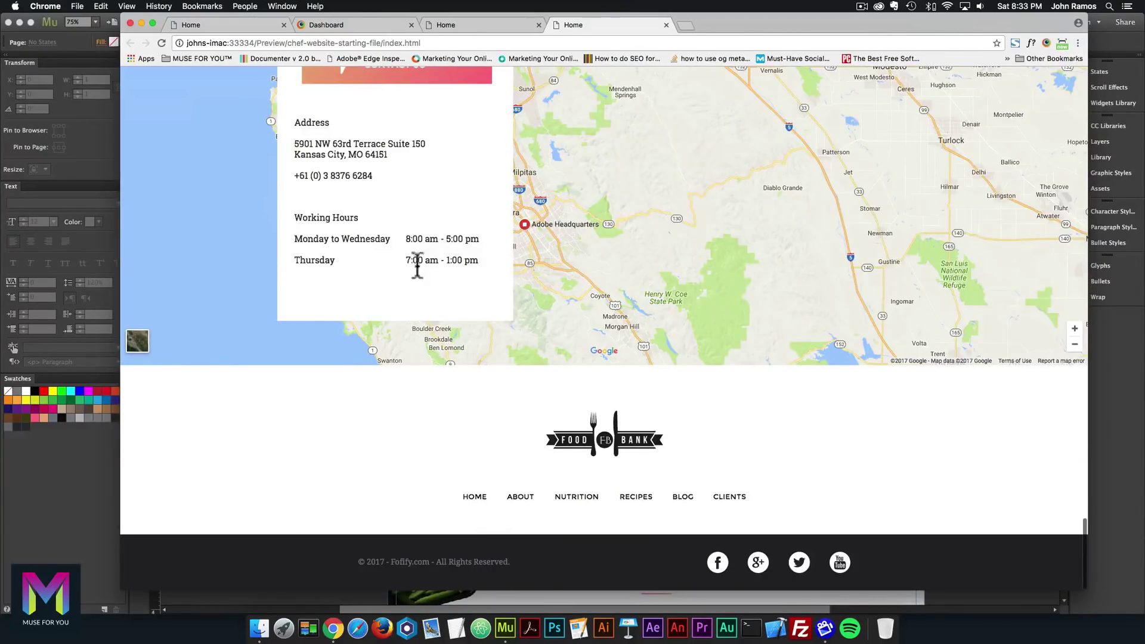
scroll(708, 276, up, 20)
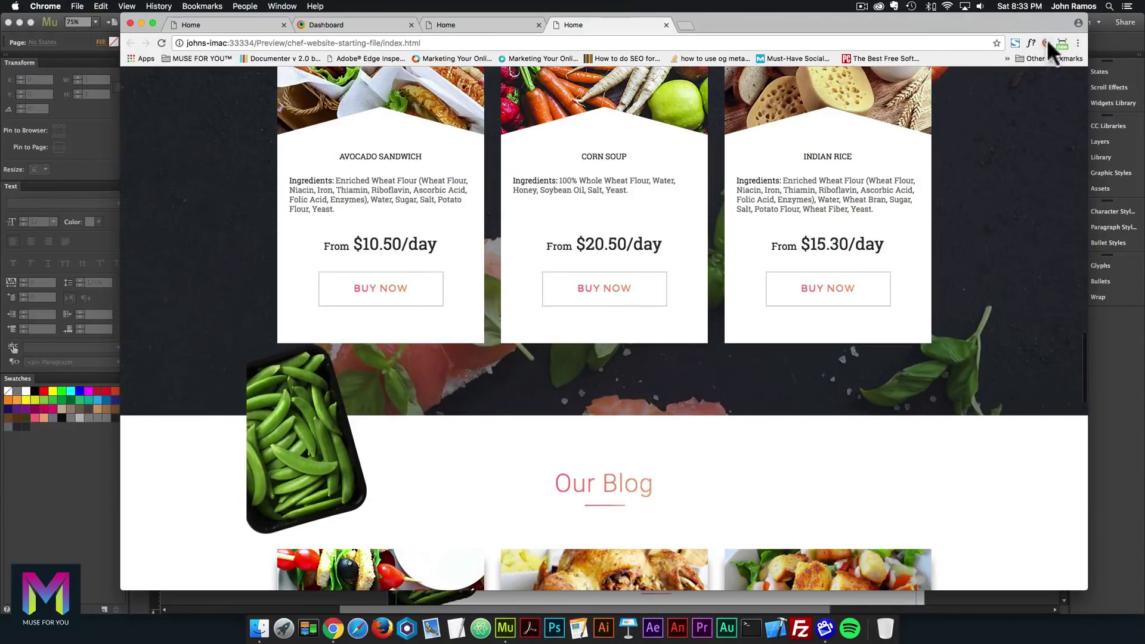
Step: Load the previewed page on the iPad Mini 2 in BrowserStack, look through it down to the footer and return towards its beginning
click(1046, 43)
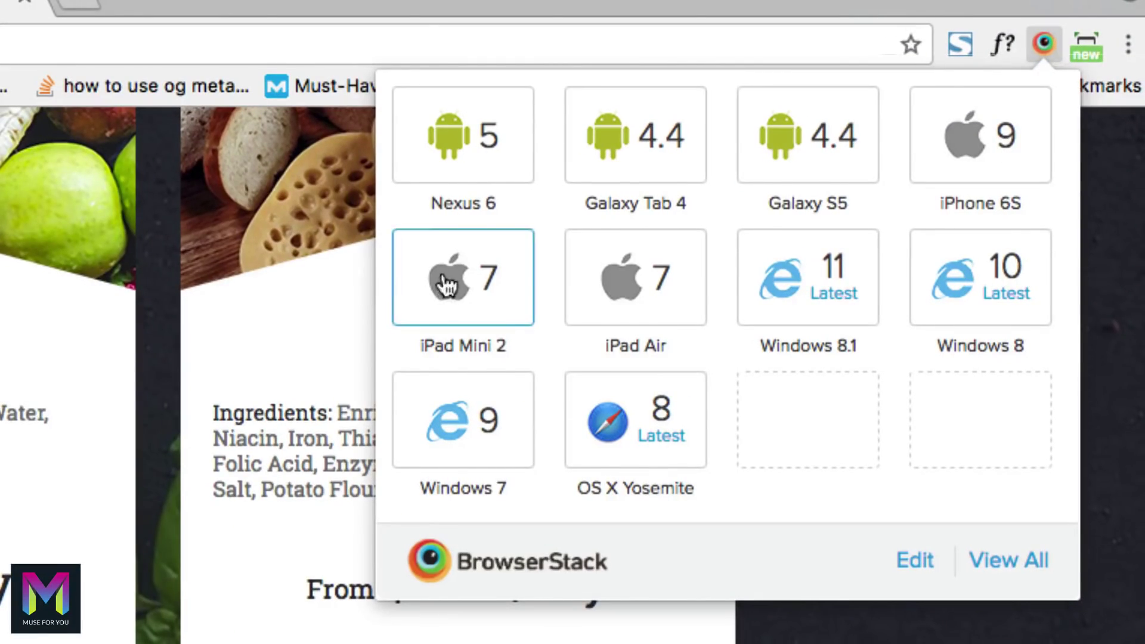
click(442, 281)
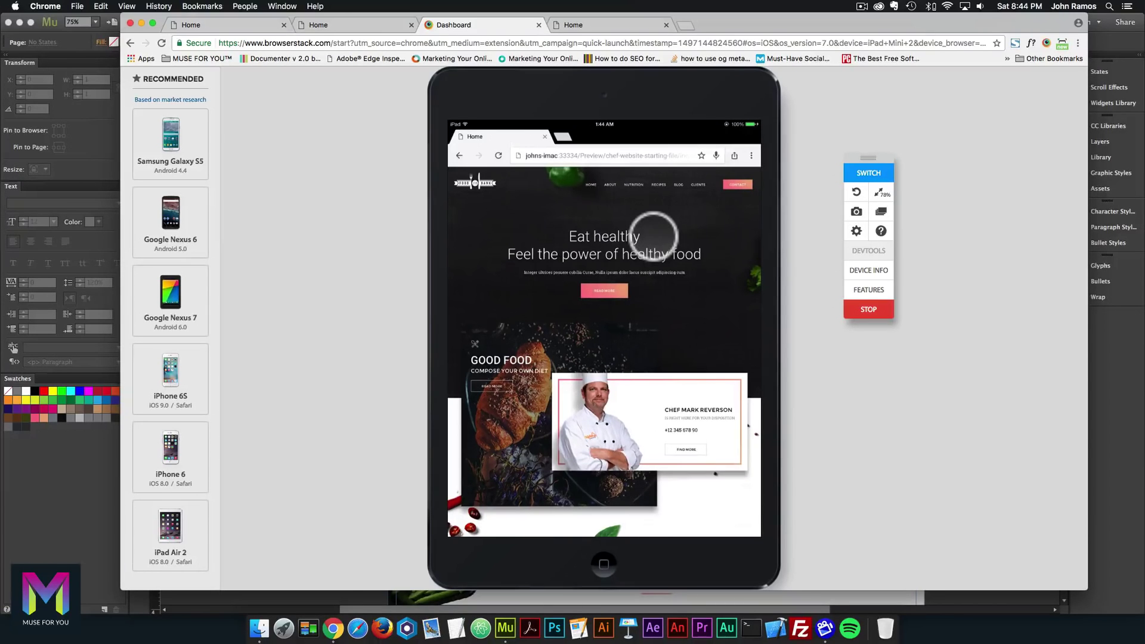
scroll(604, 331, down, 10)
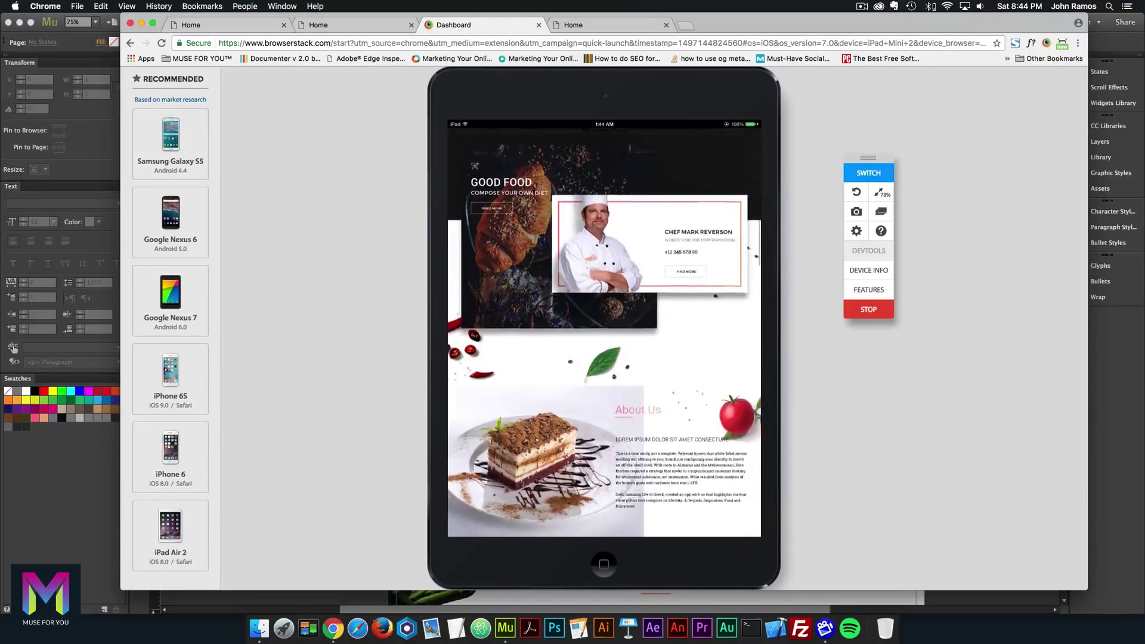
scroll(604, 331, down, 5)
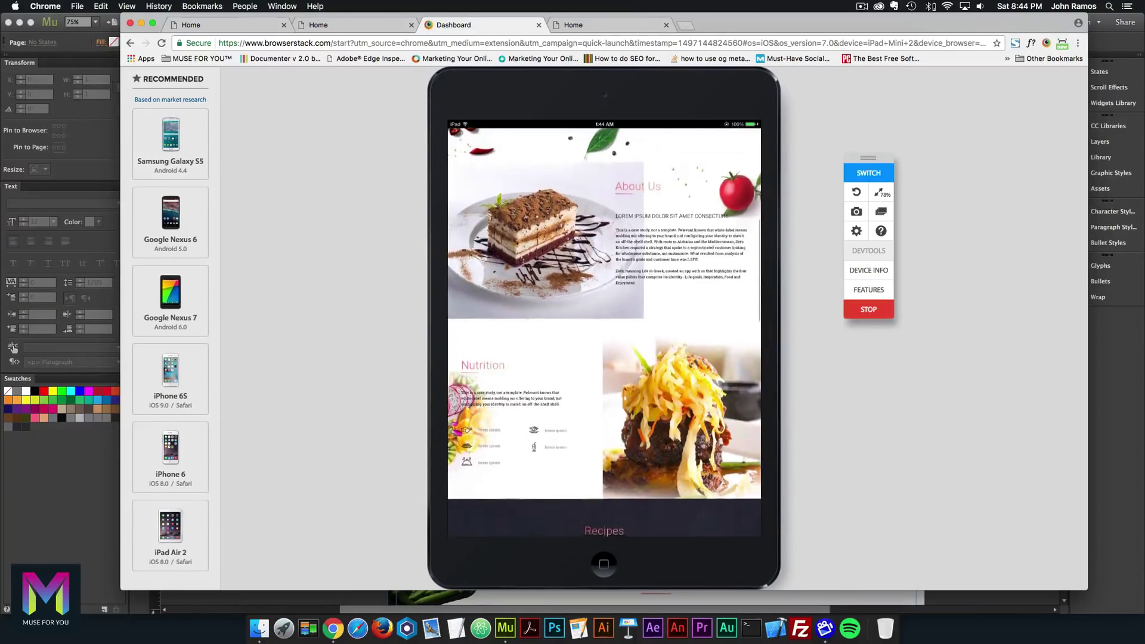
scroll(604, 331, down, 5)
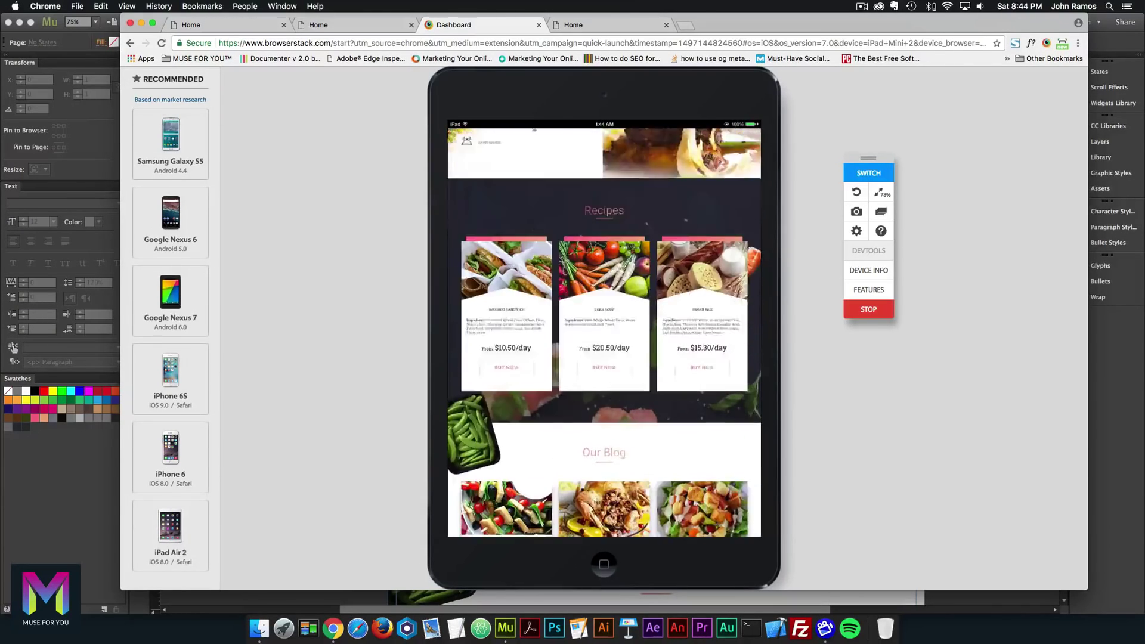
scroll(604, 331, down, 5)
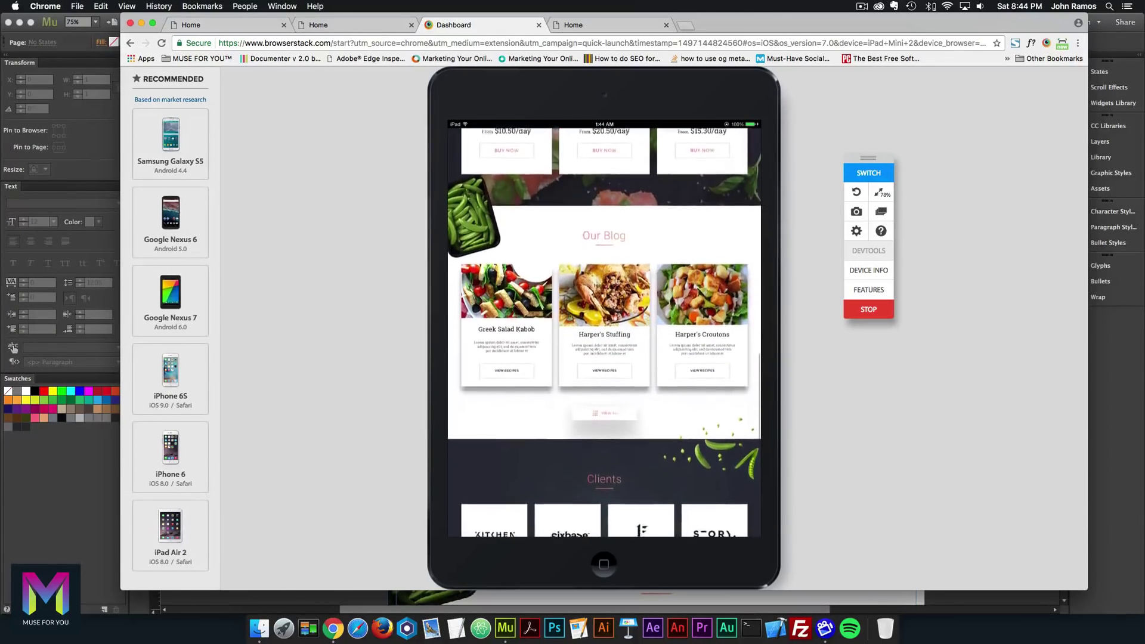
scroll(604, 331, down, 5)
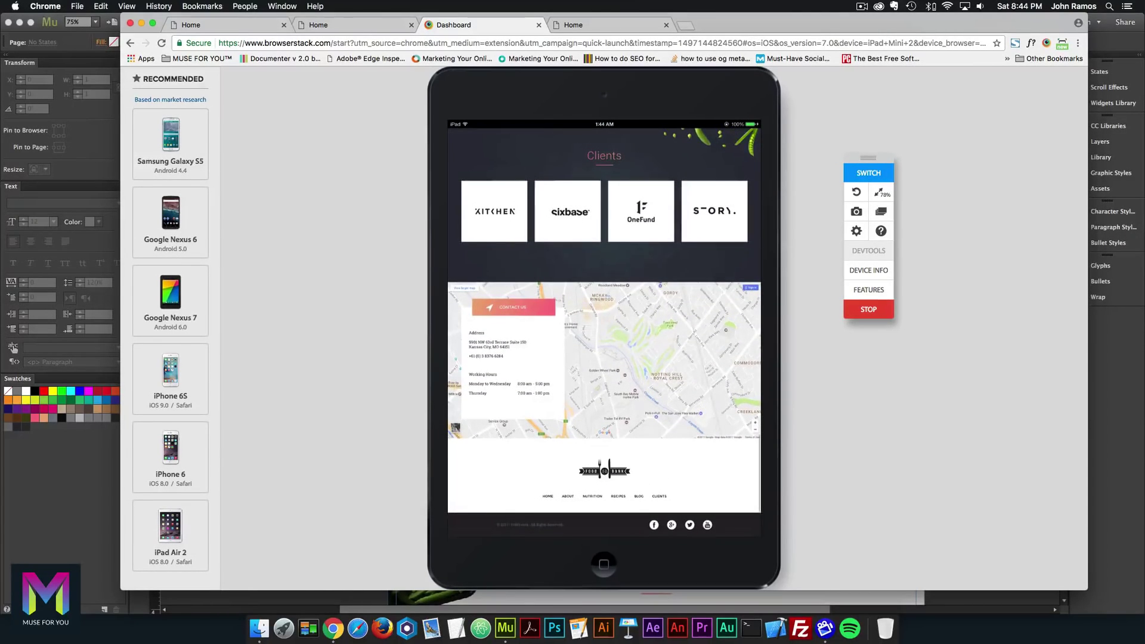
scroll(604, 331, up, 5)
scroll(605, 331, up, 5)
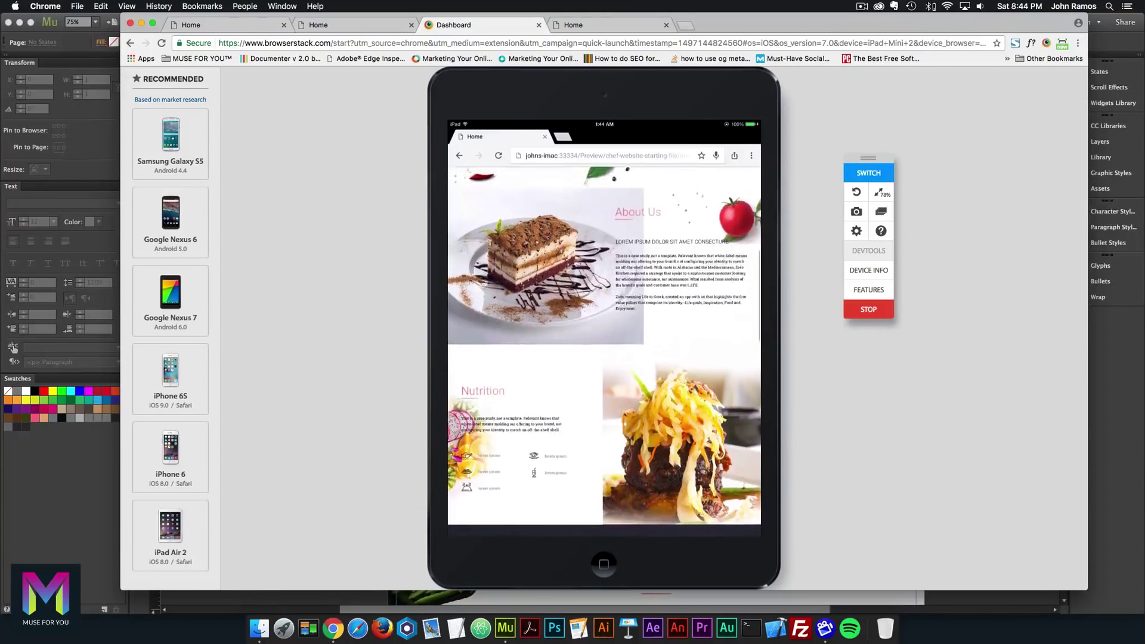
scroll(604, 331, up, 5)
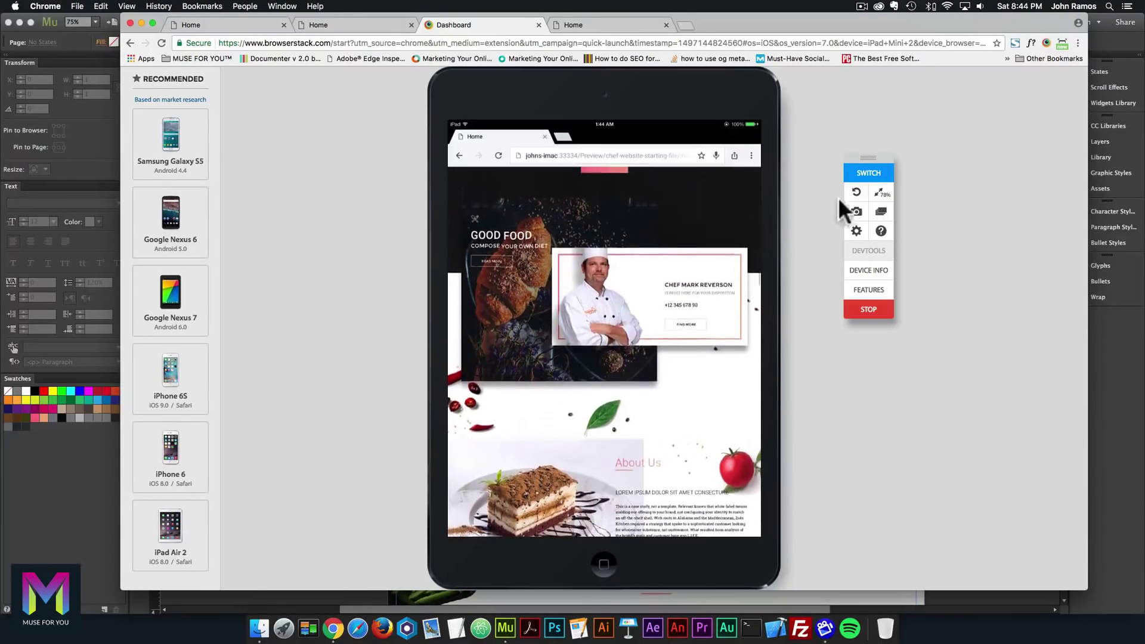
Step: Rotate the iPad Mini 2 to landscape and view the page down to the About Us section
click(857, 192)
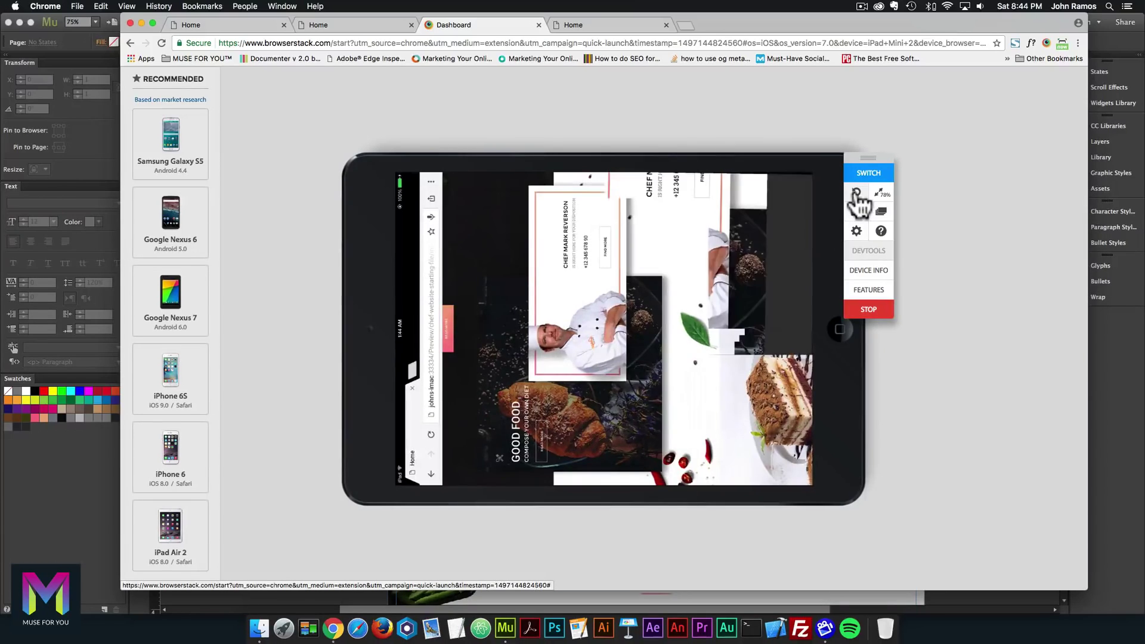
scroll(605, 333, down, 5)
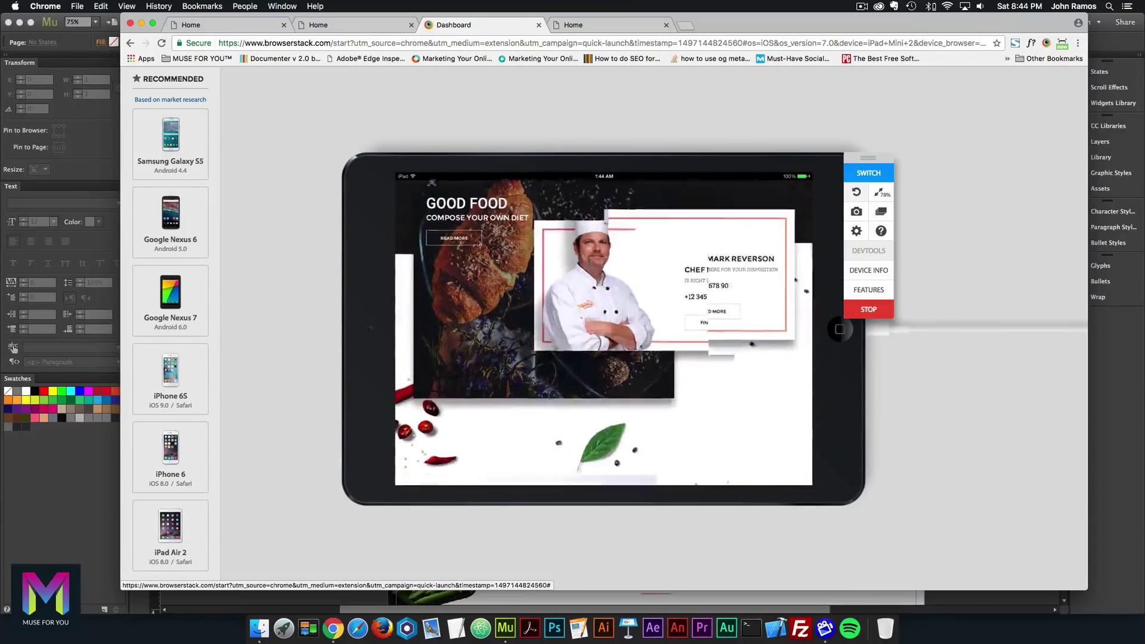
scroll(604, 333, down, 3)
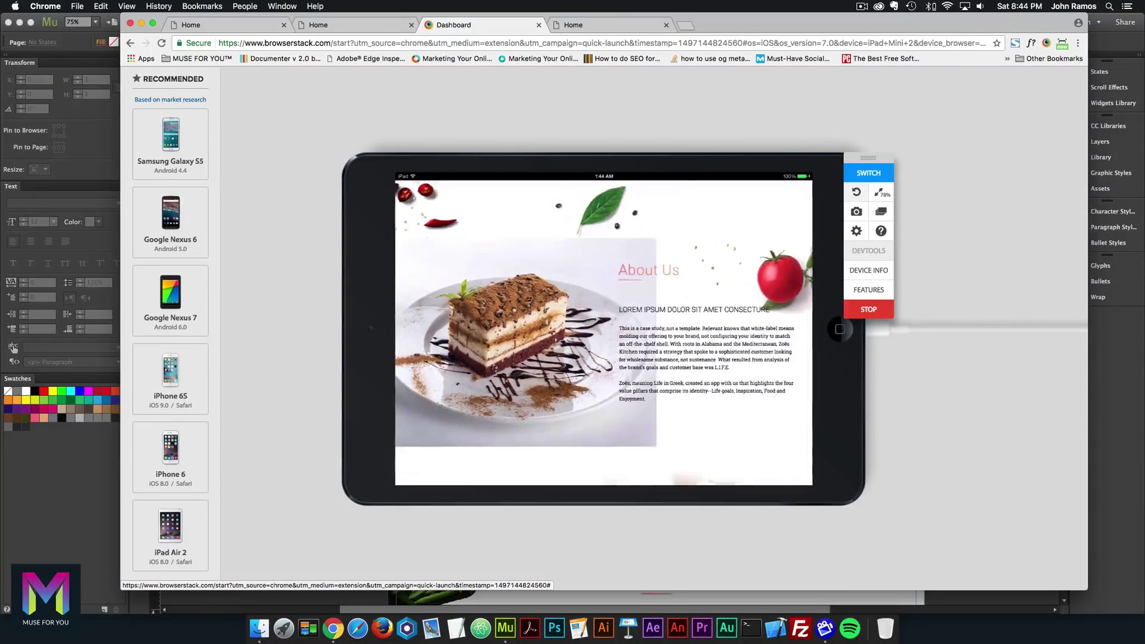